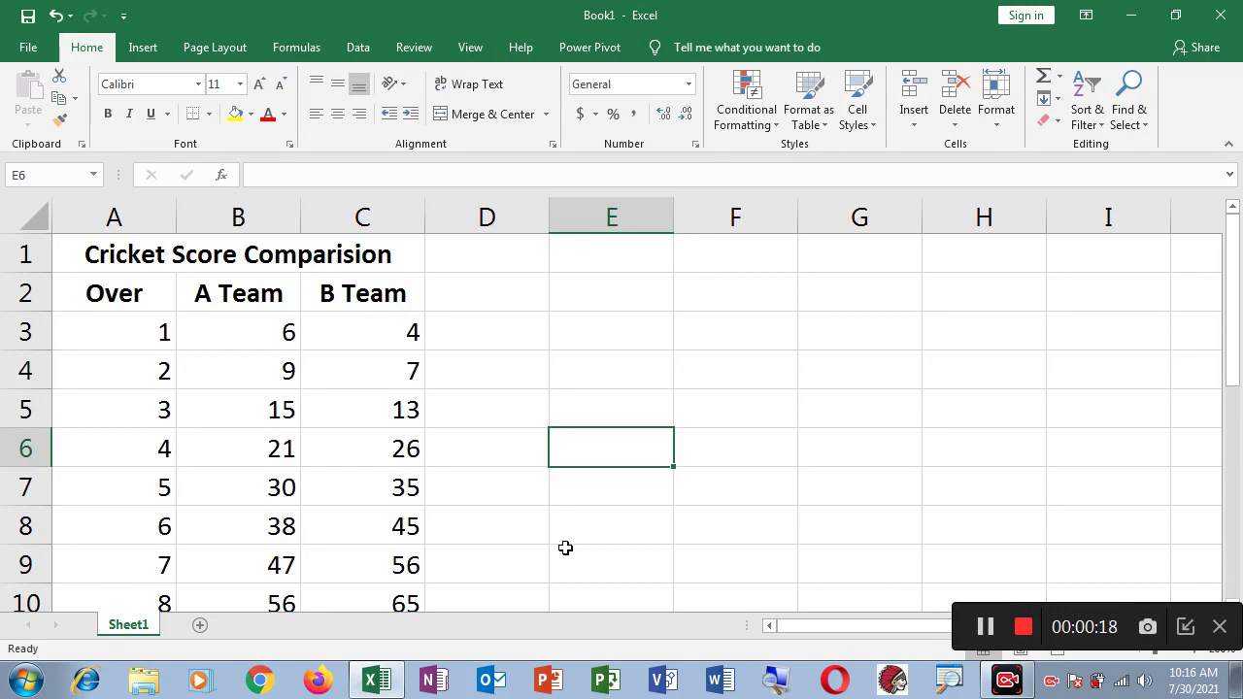
- Look over the cricket score table's title, Over, A Team and B Team headers and overs 1–10
click(238, 260)
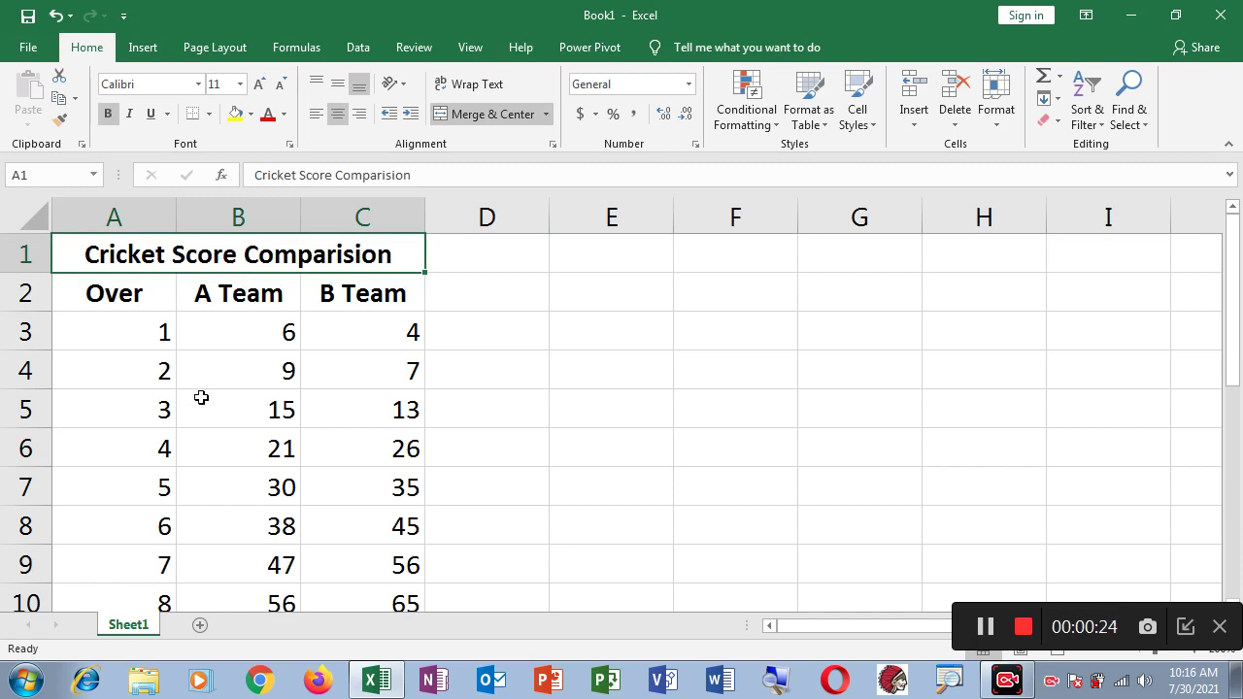
click(130, 334)
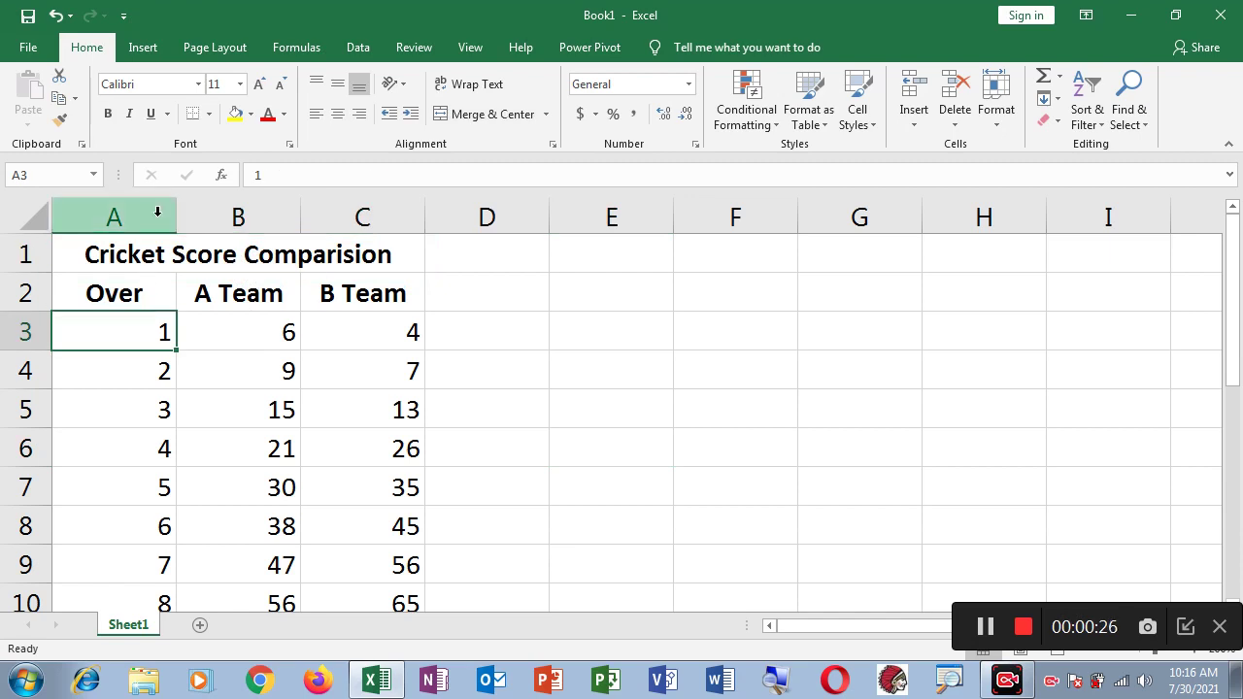
click(142, 292)
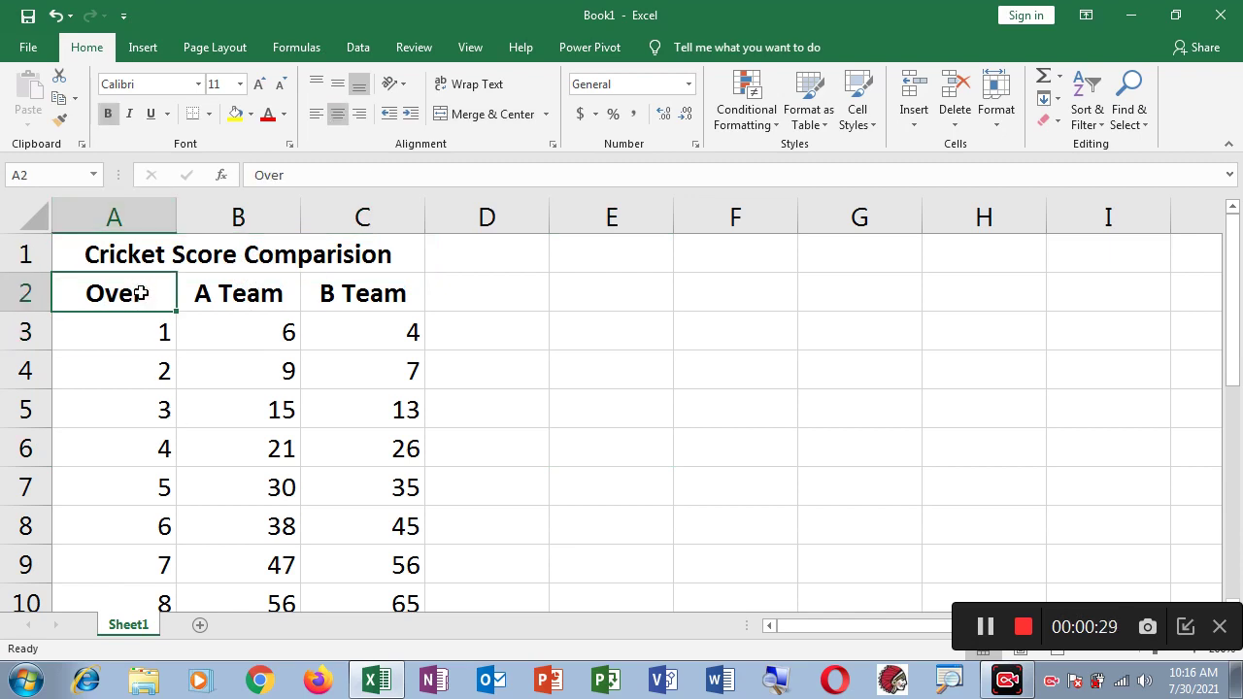
click(227, 288)
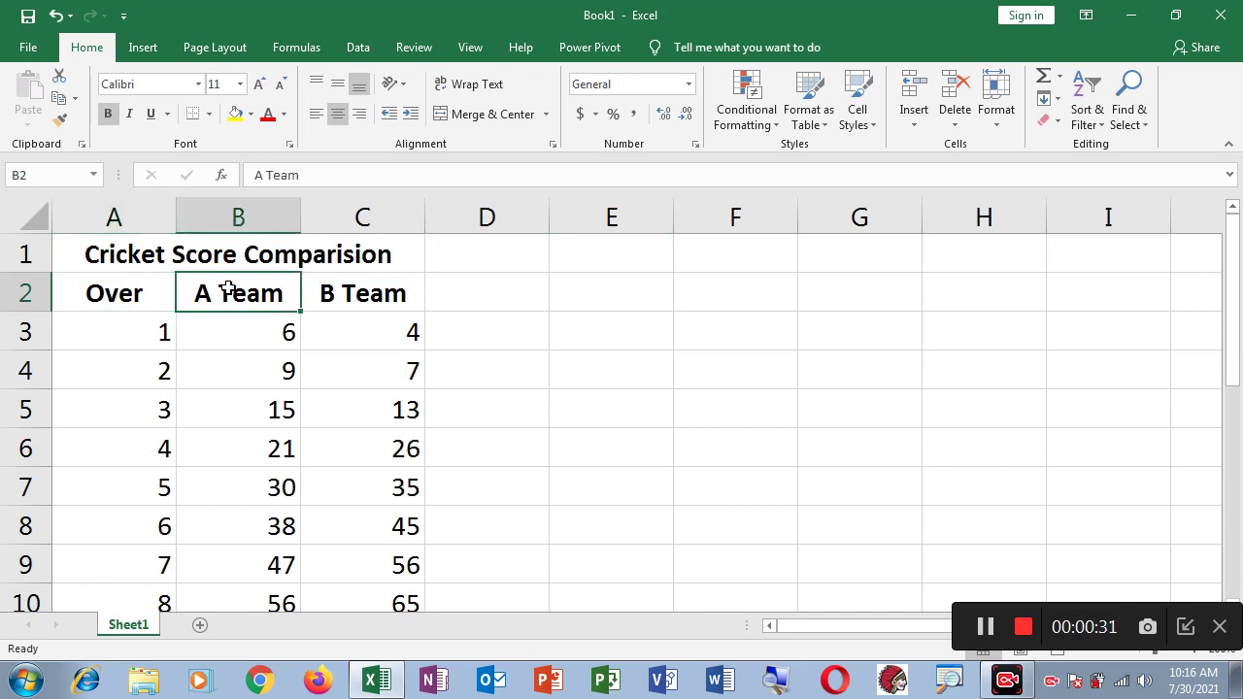
click(376, 299)
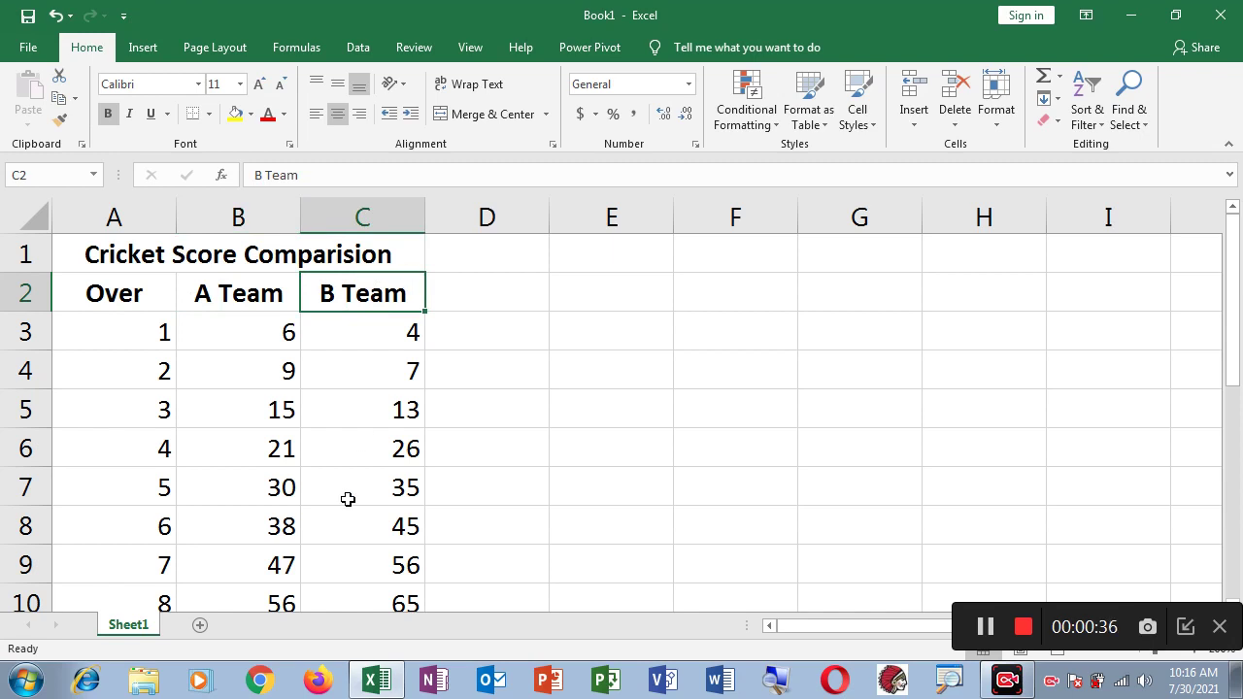
click(144, 335)
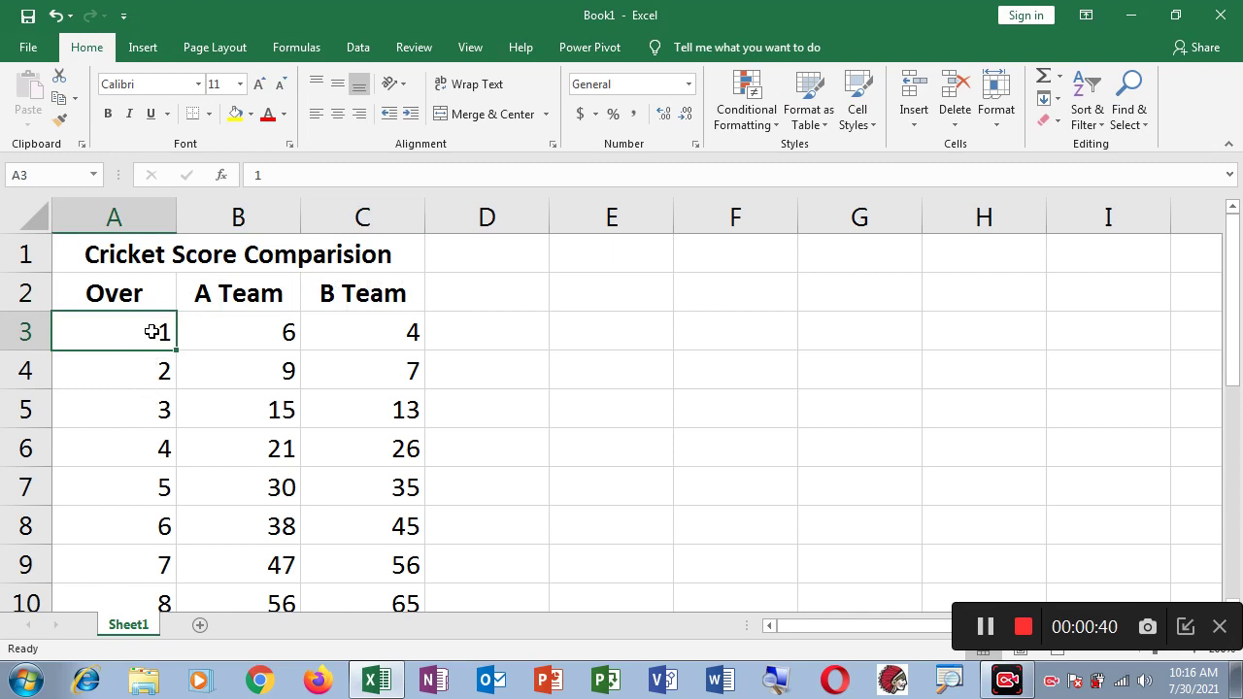
scroll(139, 524, down, 2)
click(126, 450)
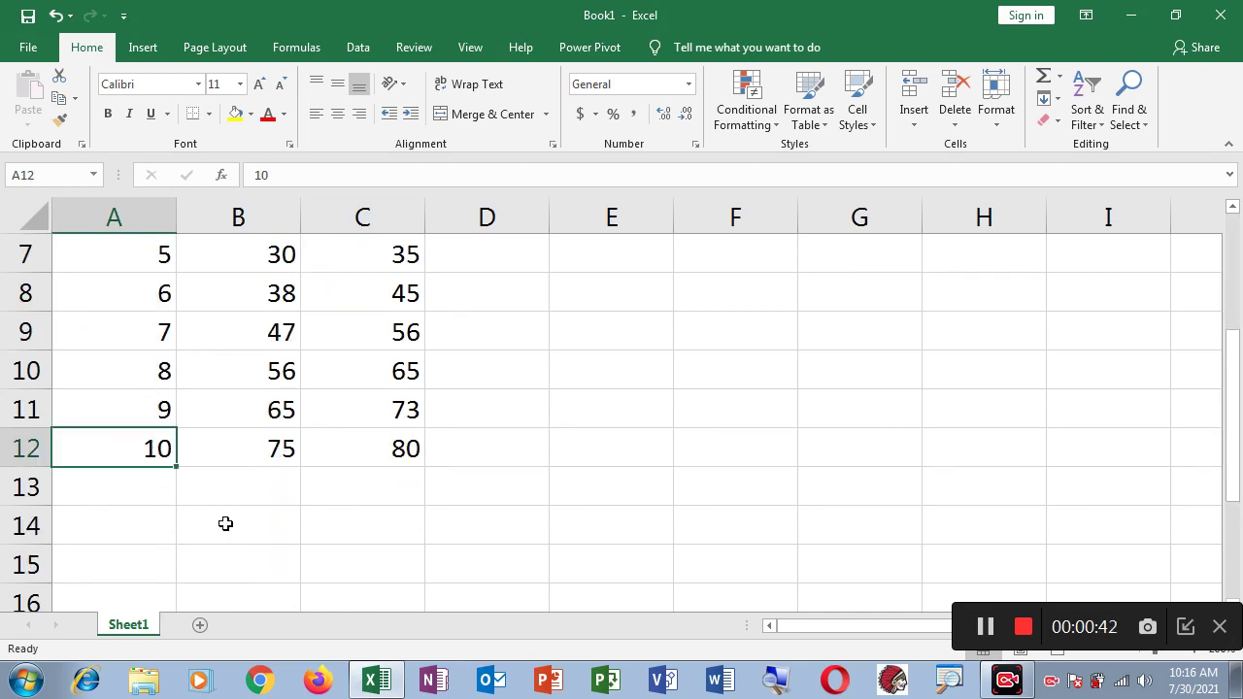
scroll(224, 522, up, 2)
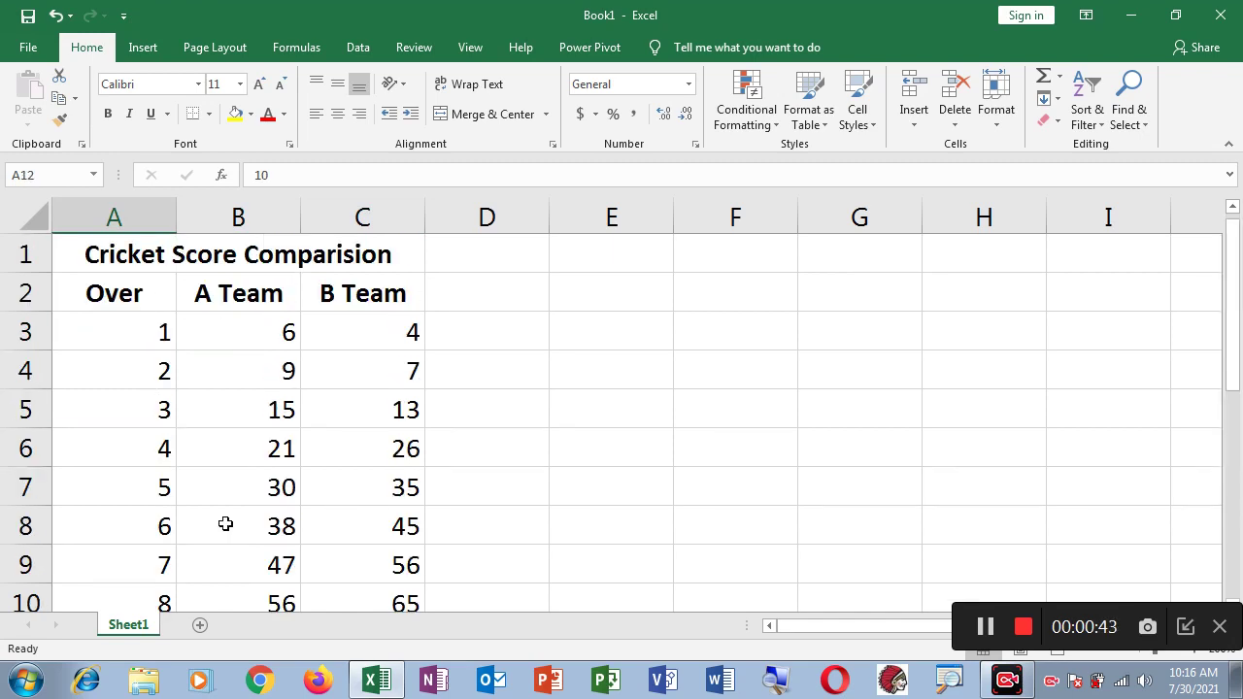
click(256, 331)
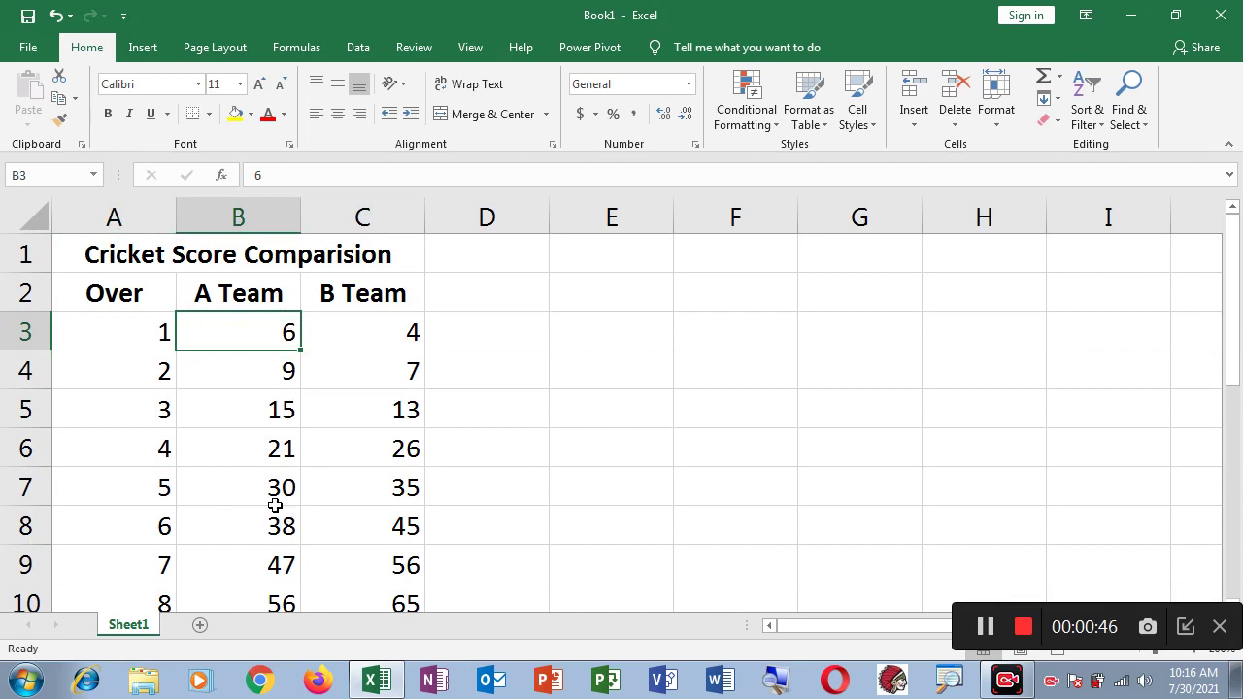
click(380, 296)
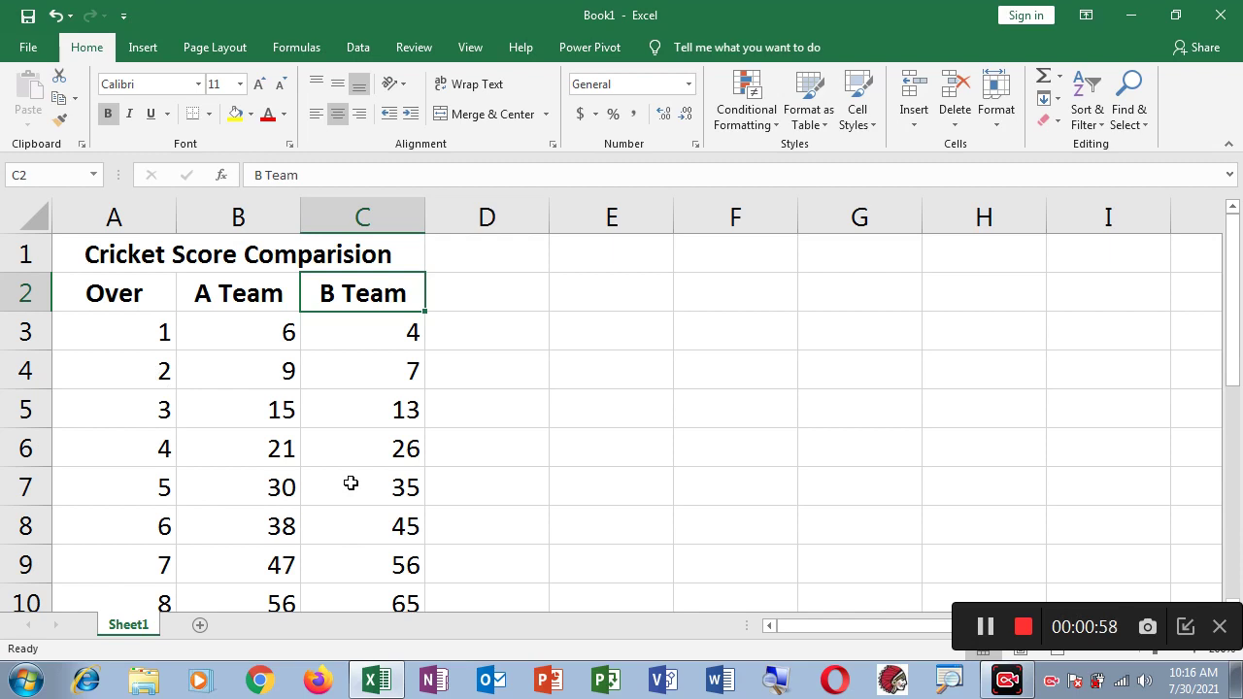
click(163, 261)
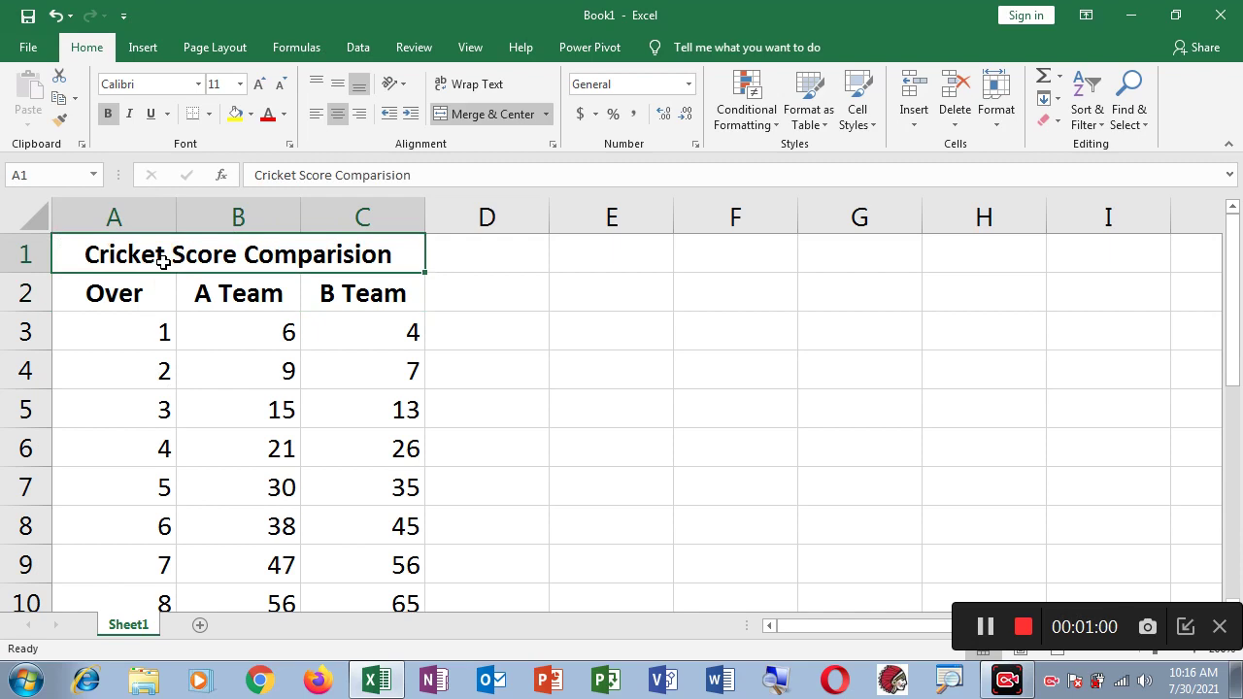
click(747, 410)
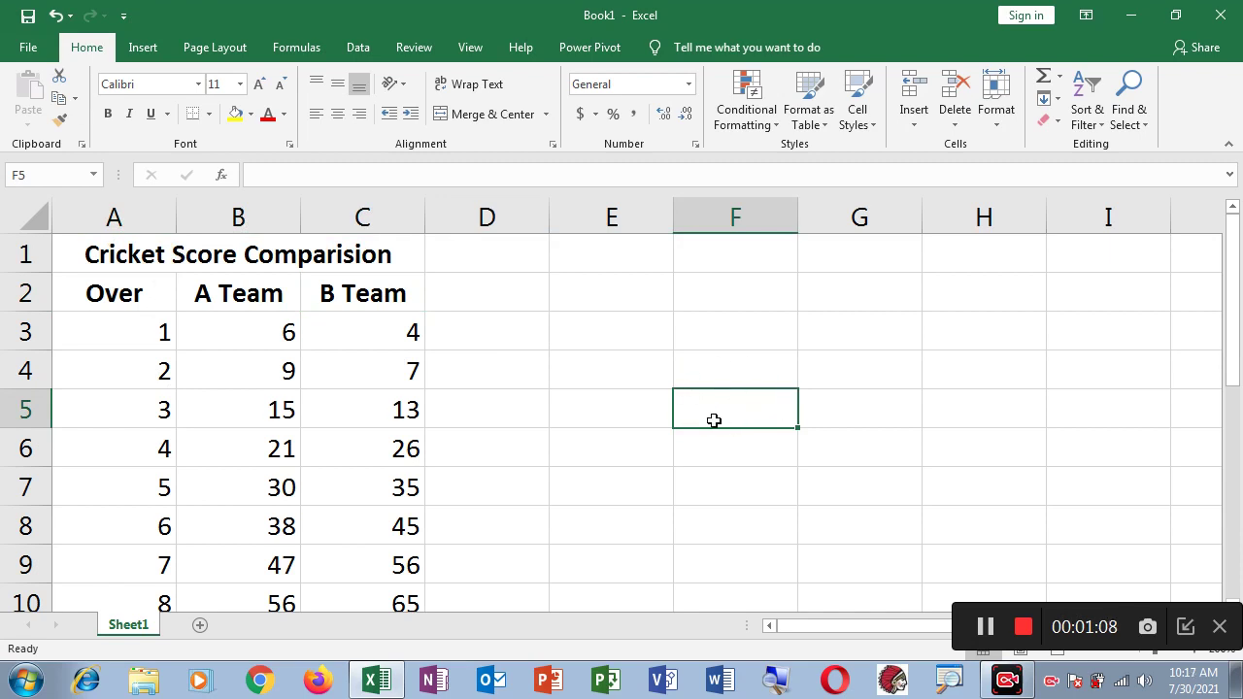
- Insert a blank 2-D line chart, shrink it and place it to the right of the table
click(142, 51)
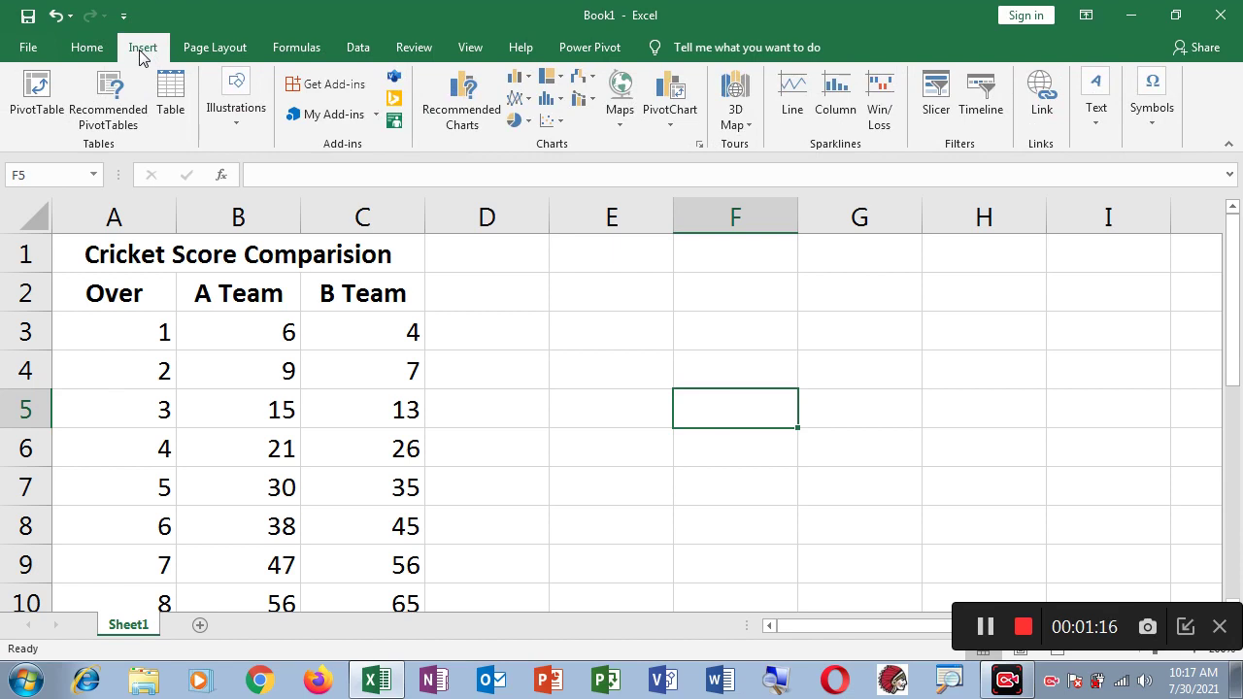
click(512, 101)
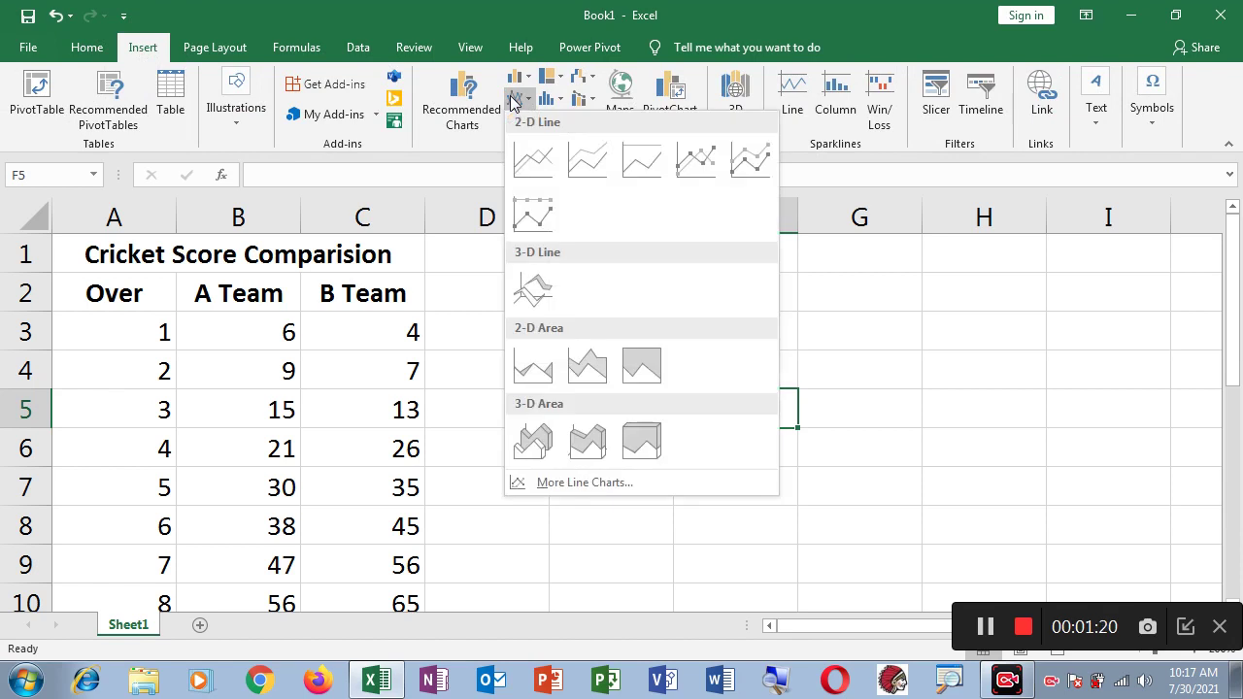
click(532, 162)
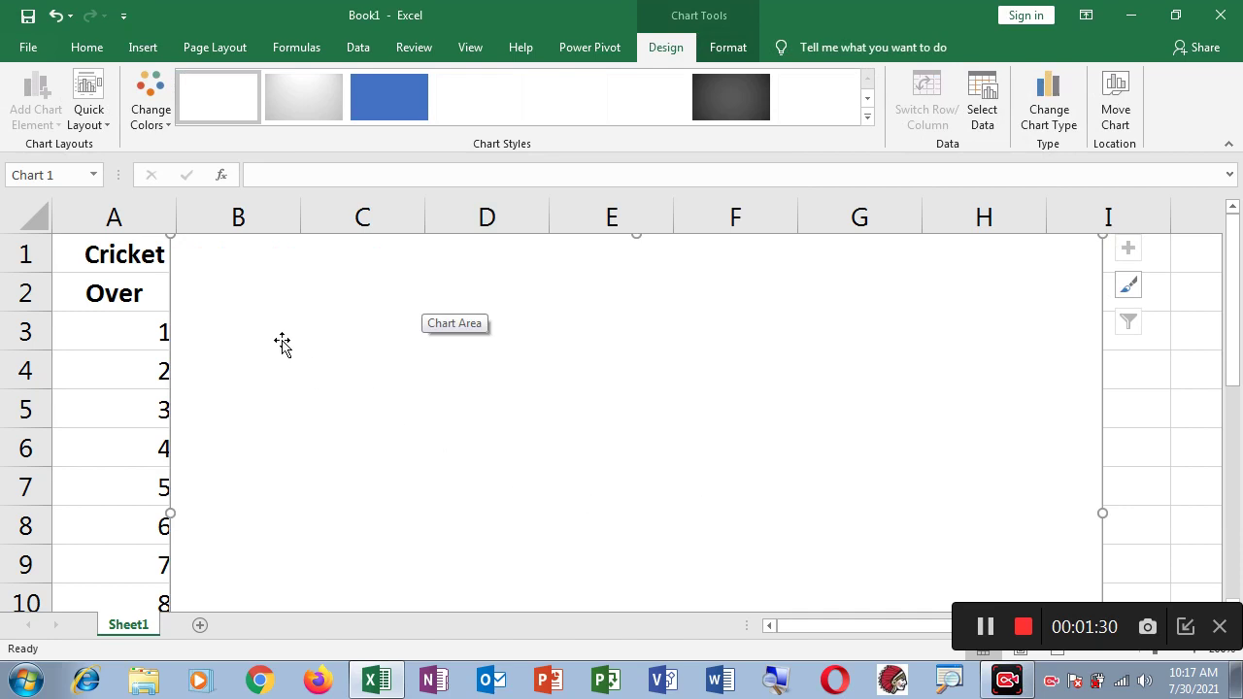
drag(170, 243, 519, 413)
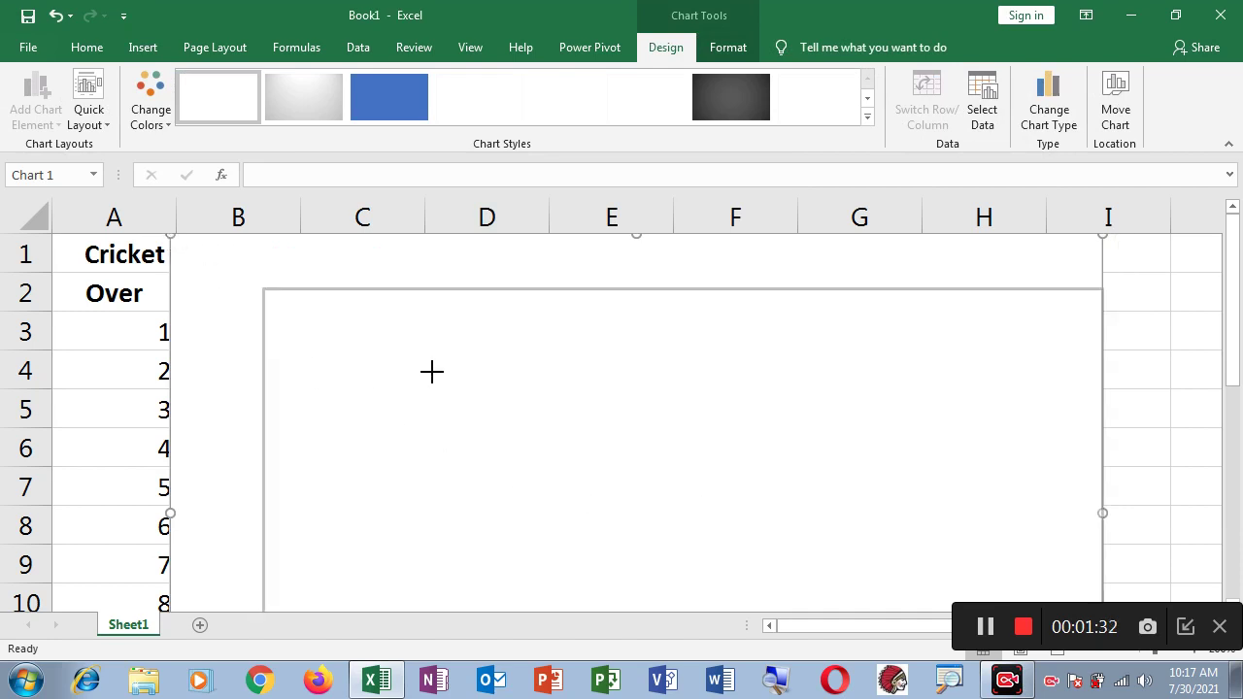
drag(675, 495, 686, 330)
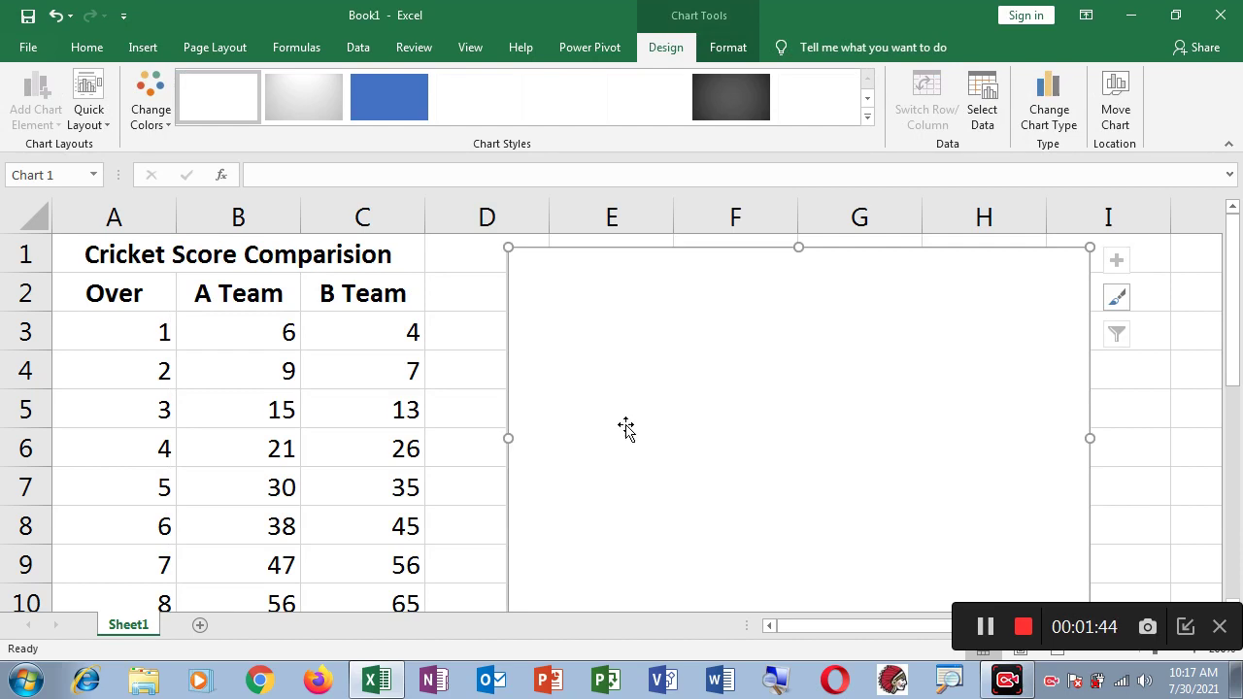
drag(727, 383, 724, 373)
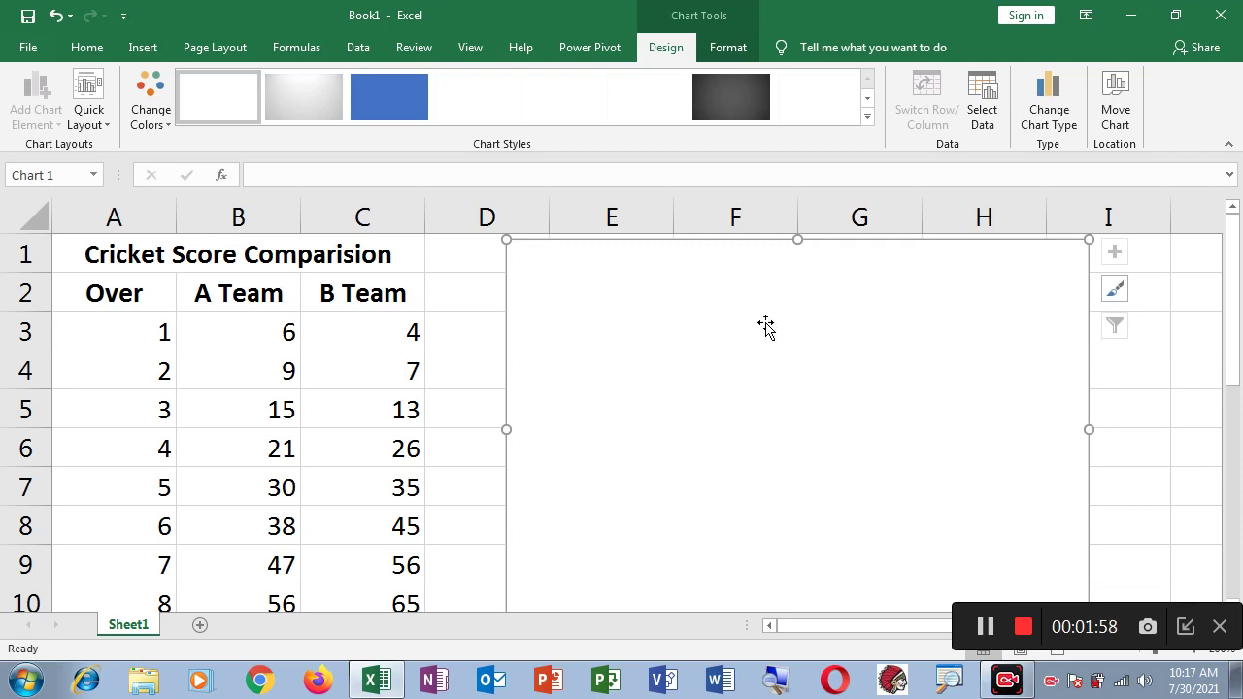
- Through Select Data, add a series named Over with values from A3:A12
right_click(688, 309)
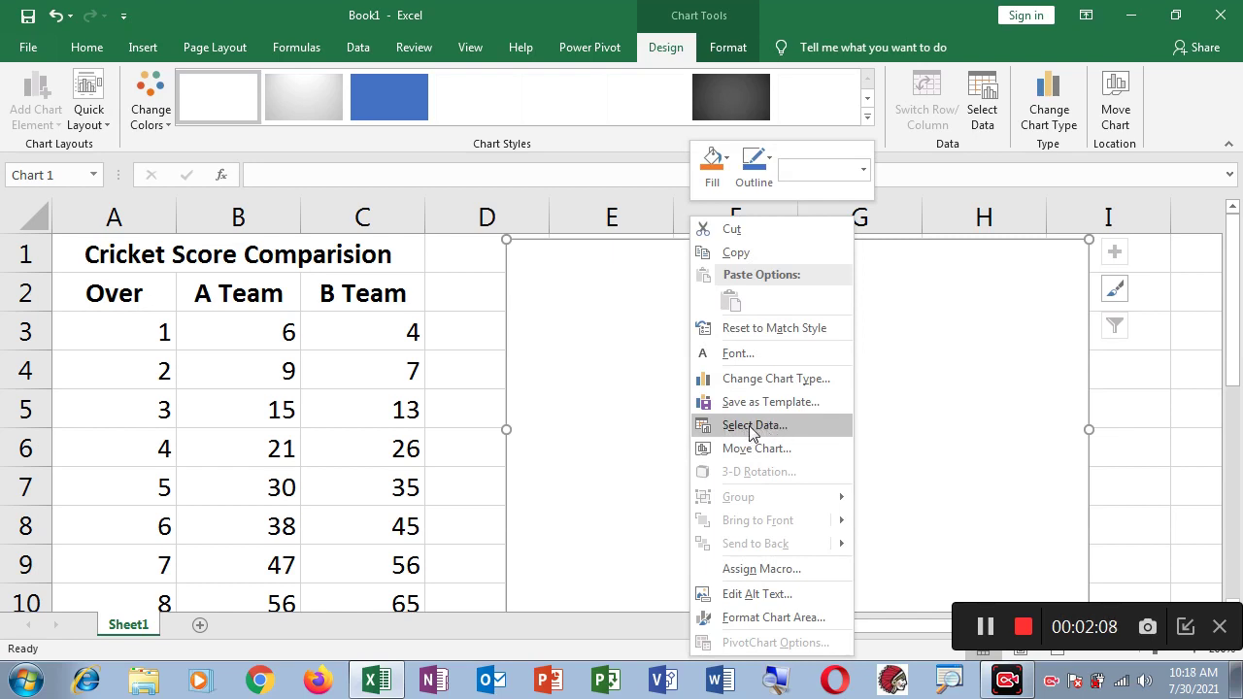
click(774, 433)
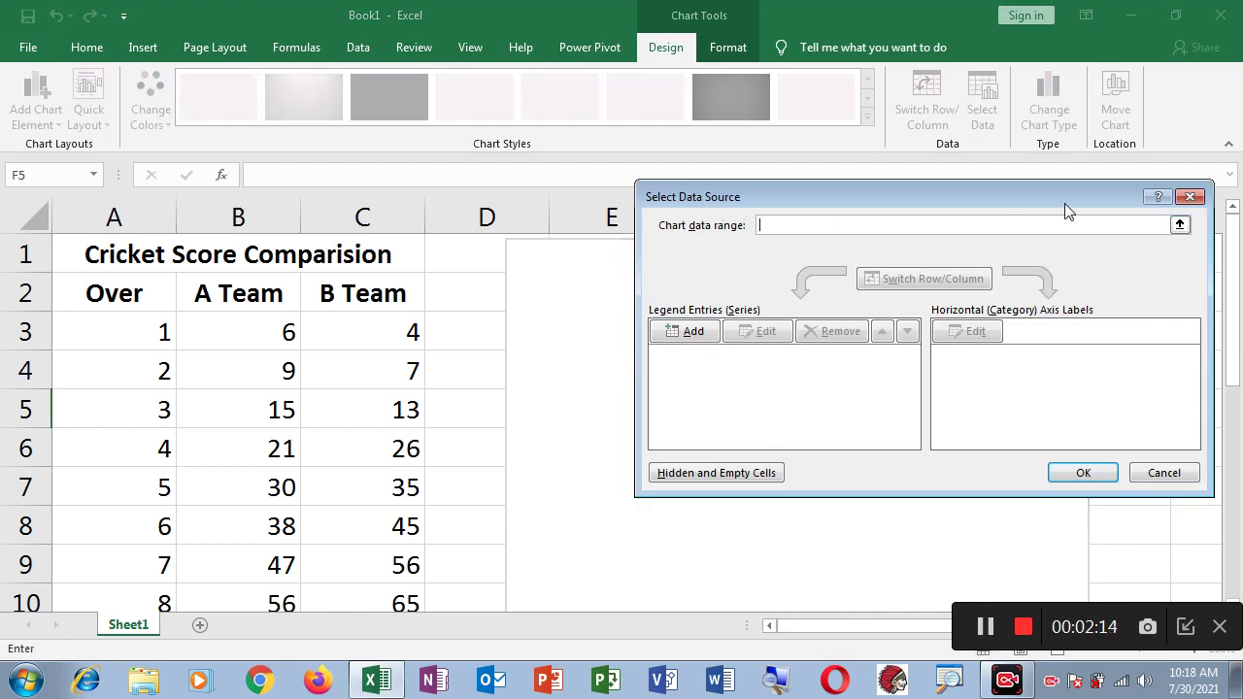
click(693, 334)
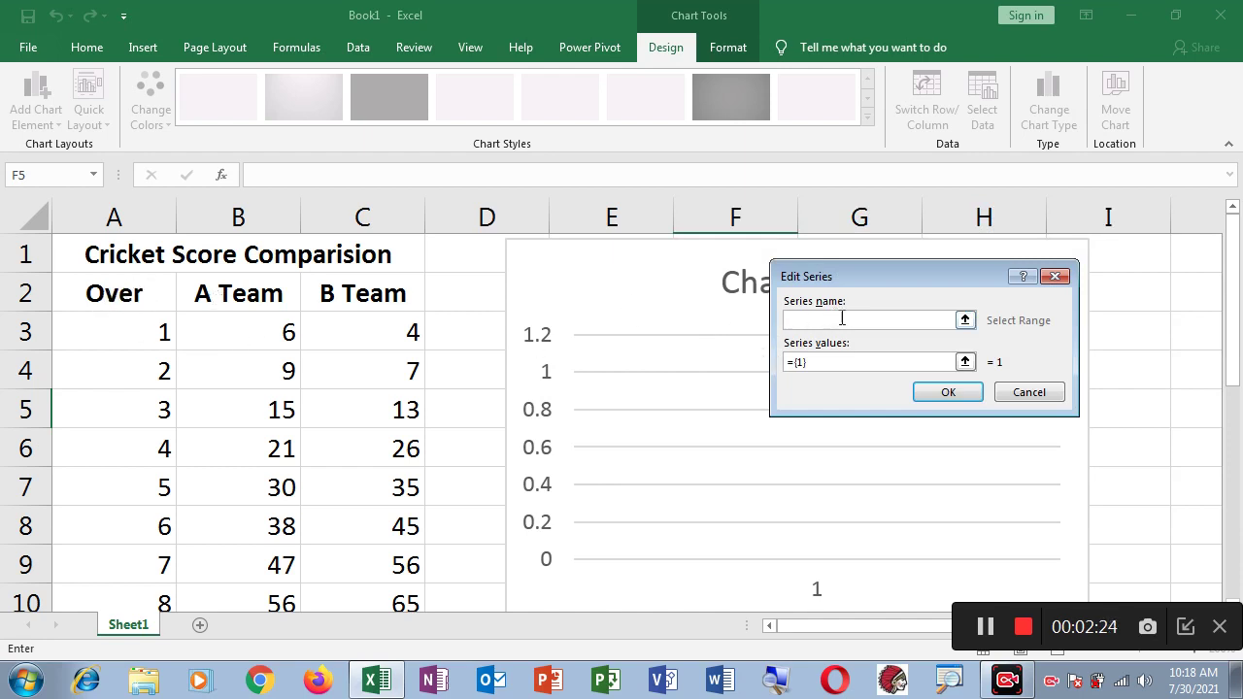
text(O)
text(ver)
drag(827, 362, 774, 375)
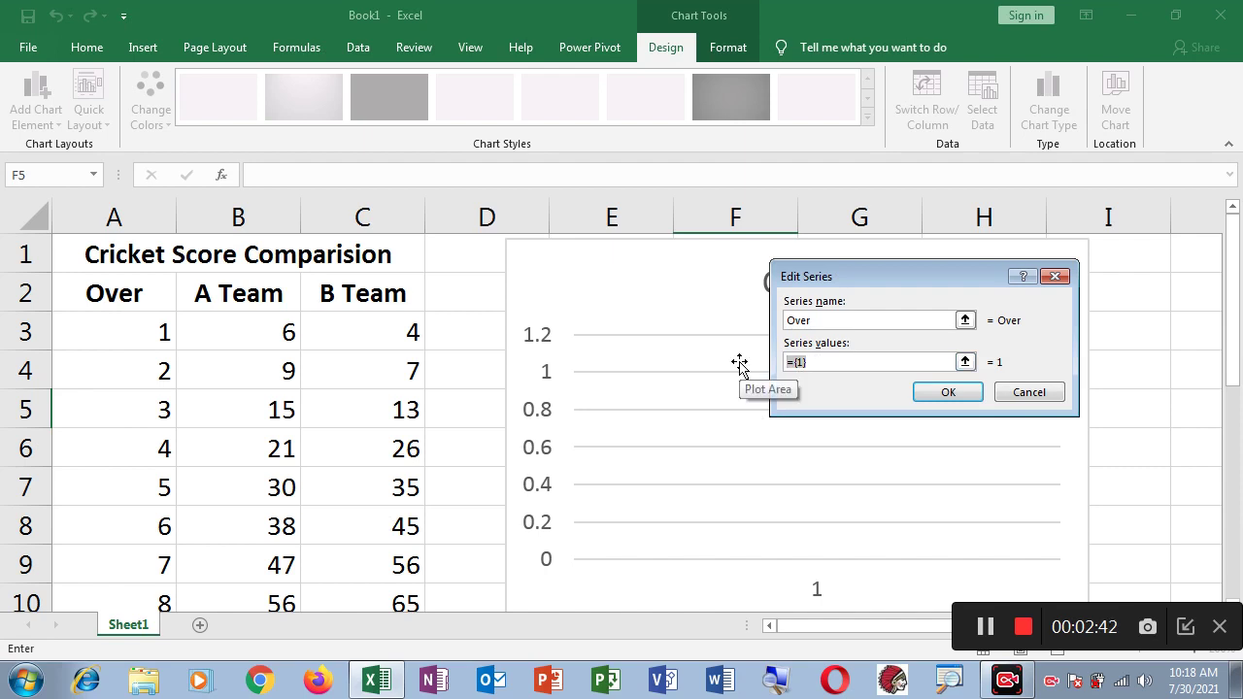
key(BackSpace)
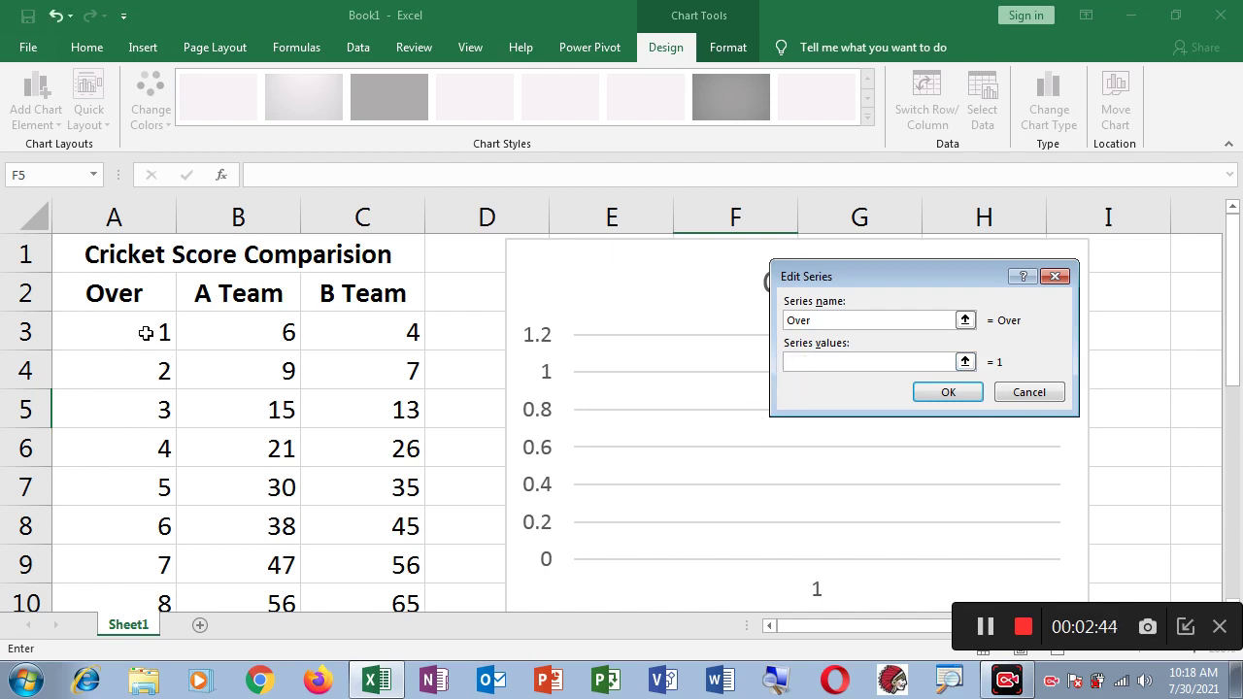
mouse_move(145, 333)
mouse_down()
mouse_move(163, 562)
mouse_move(155, 534)
mouse_up()
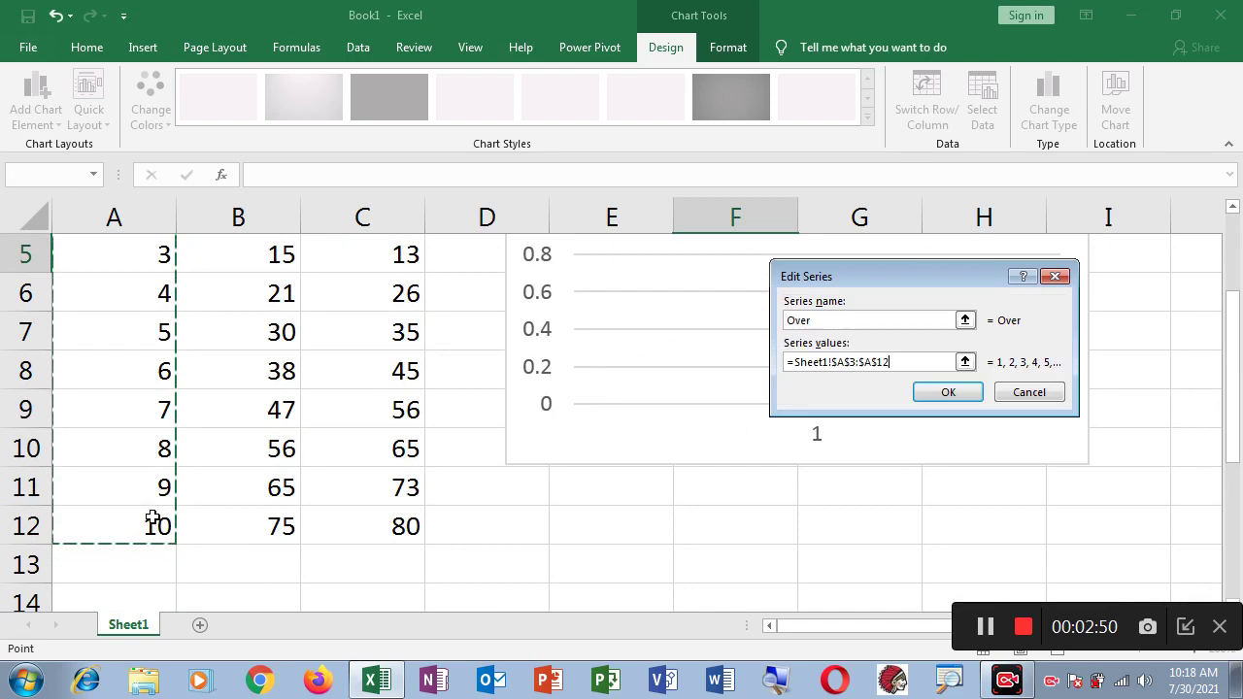
click(948, 393)
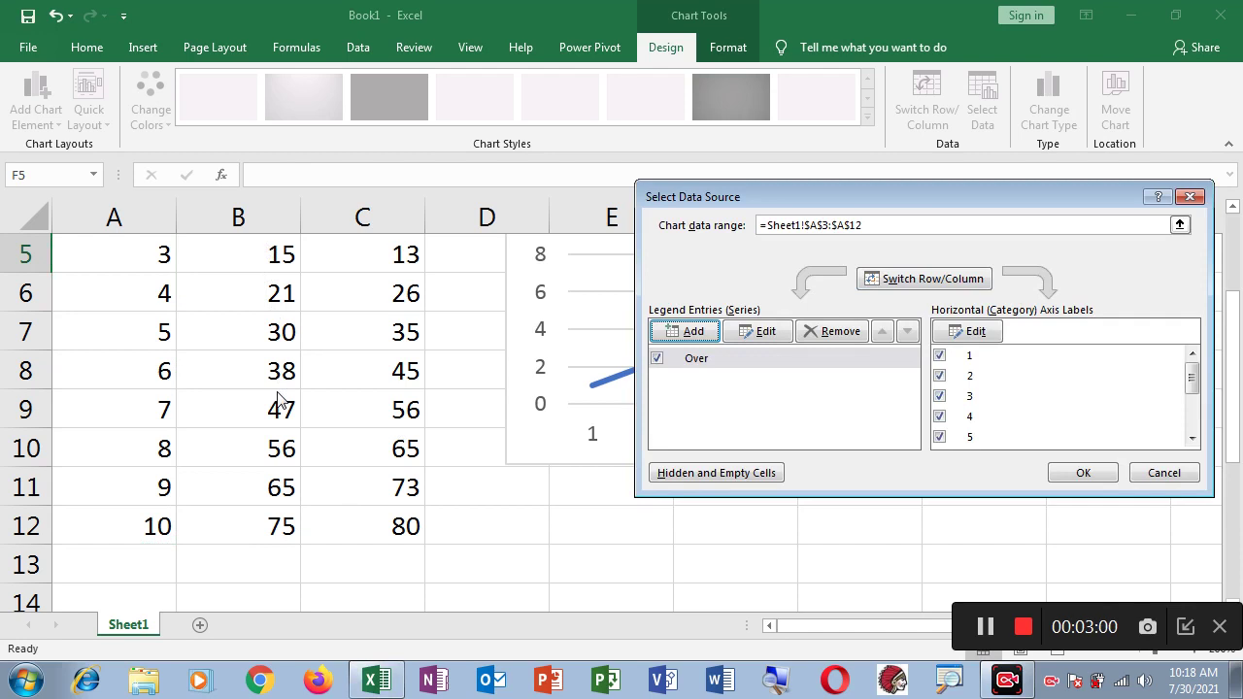
- Add a second series named A Team with values from B3:B12
click(693, 336)
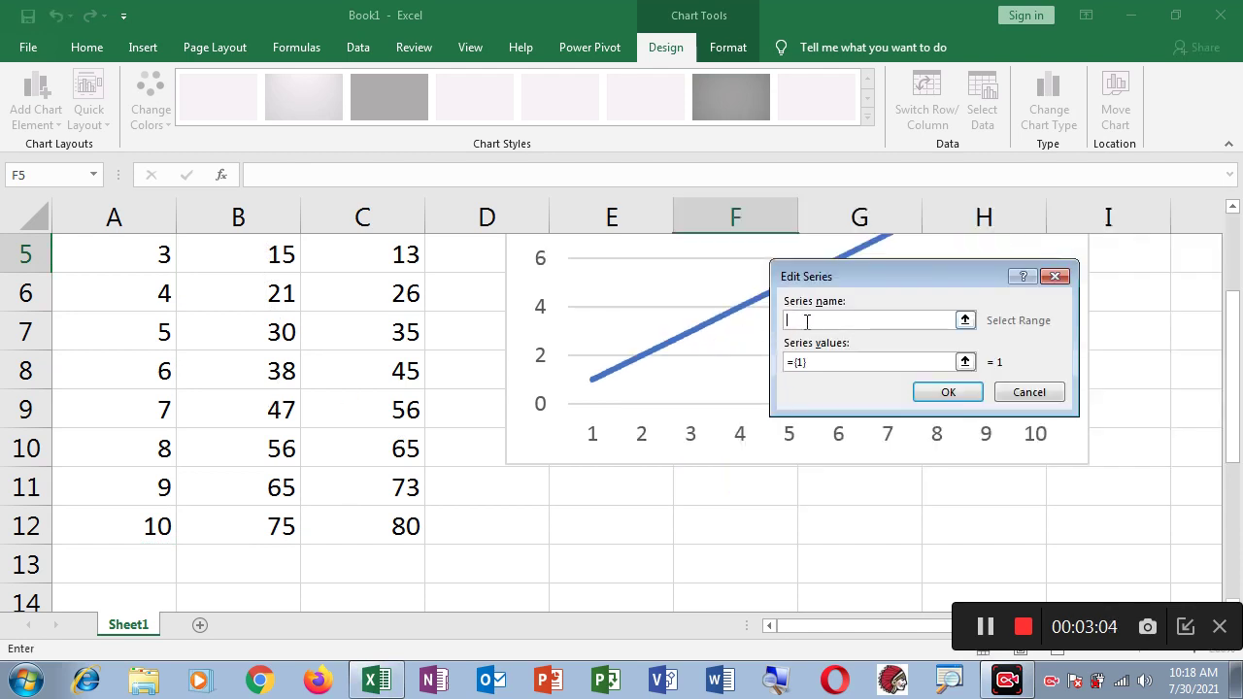
text(A T)
text(eam)
key(Tab)
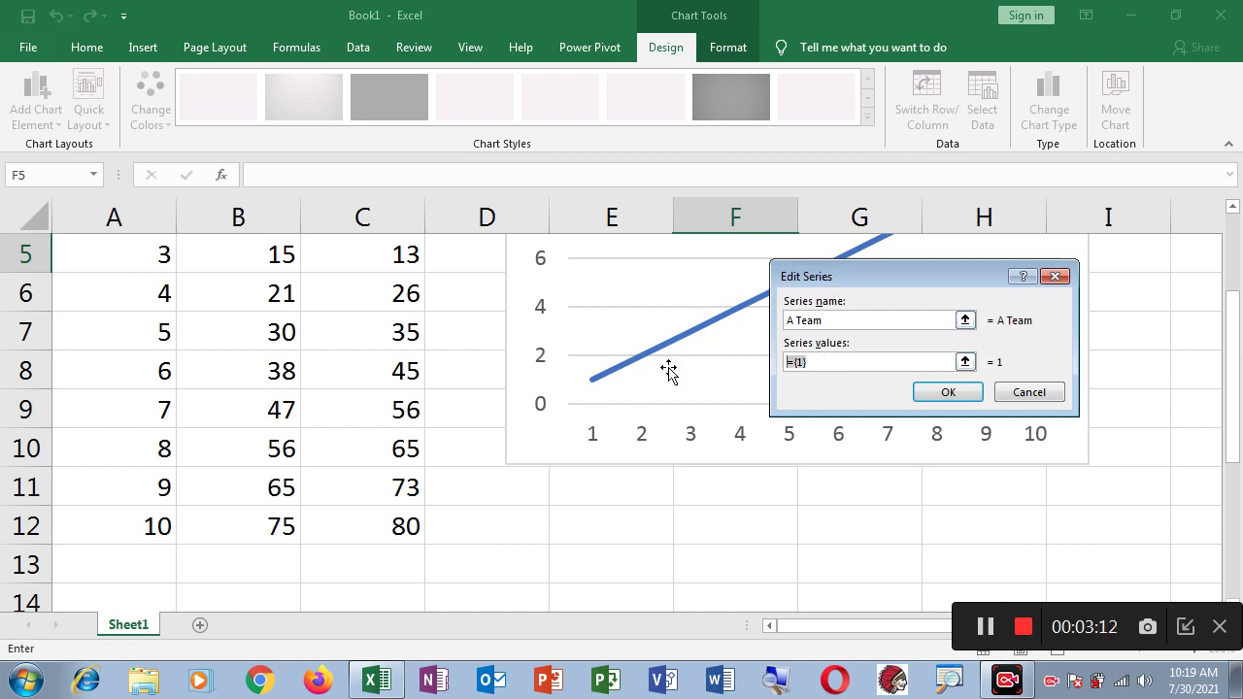
key(BackSpace)
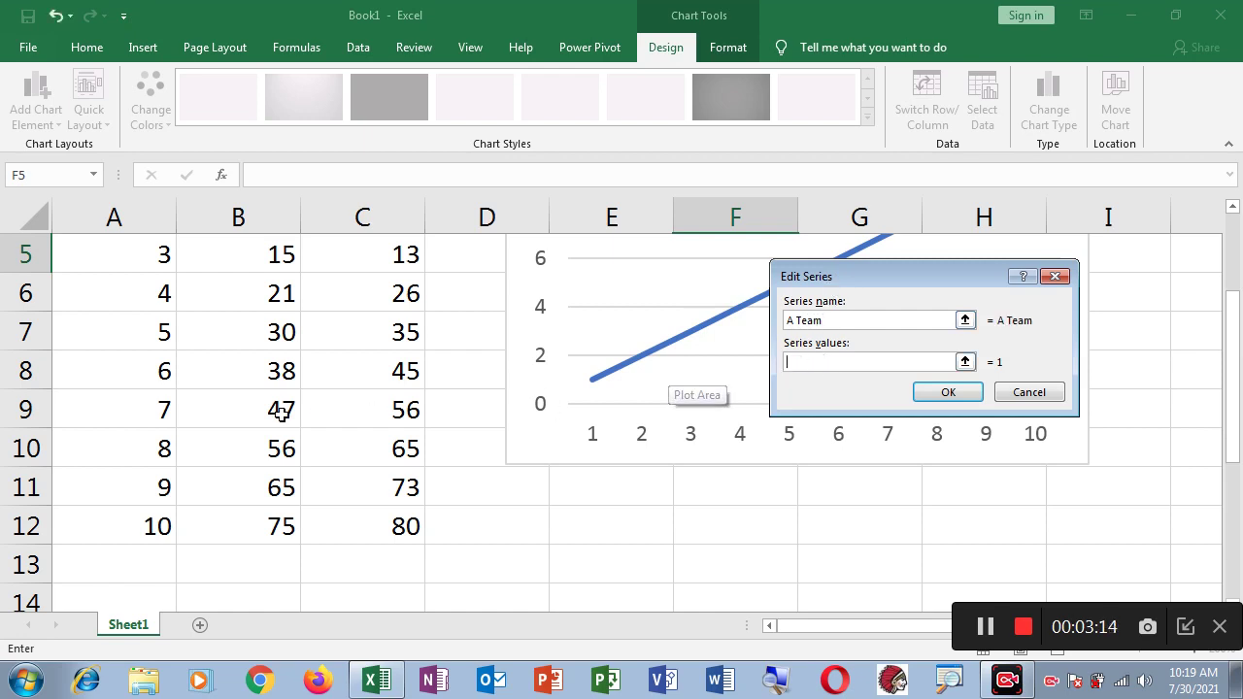
scroll(250, 370, up, 1)
drag(279, 293, 268, 603)
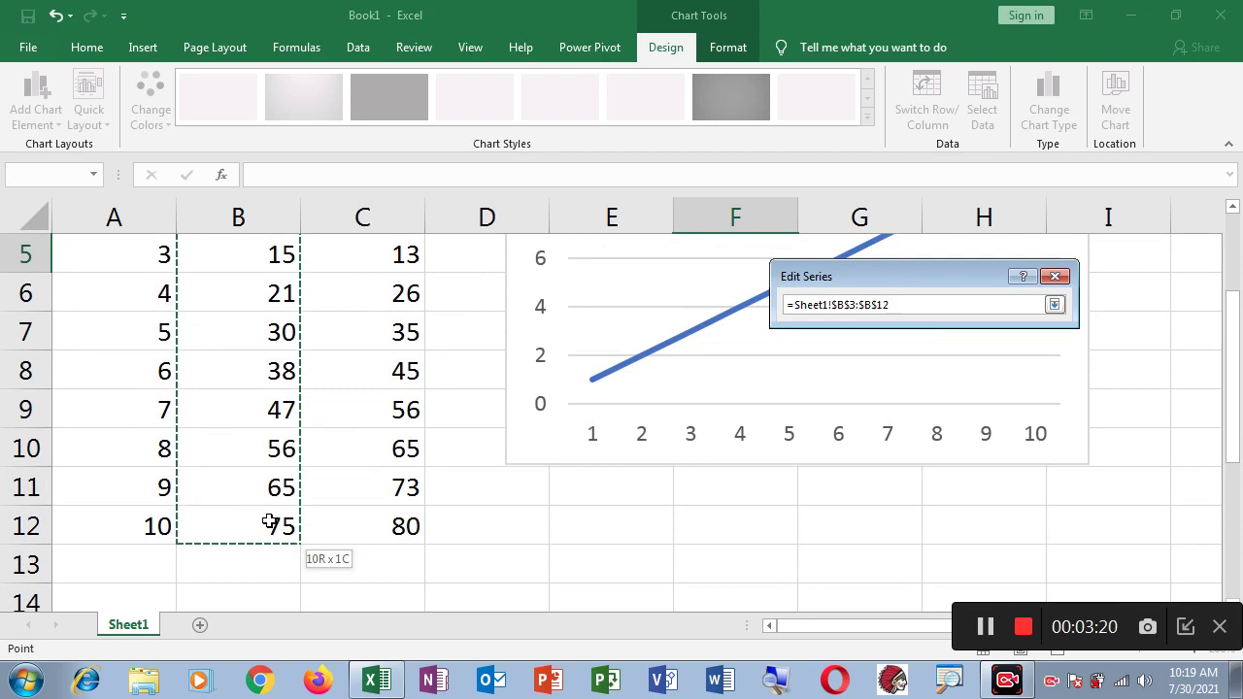
drag(268, 528, 268, 528)
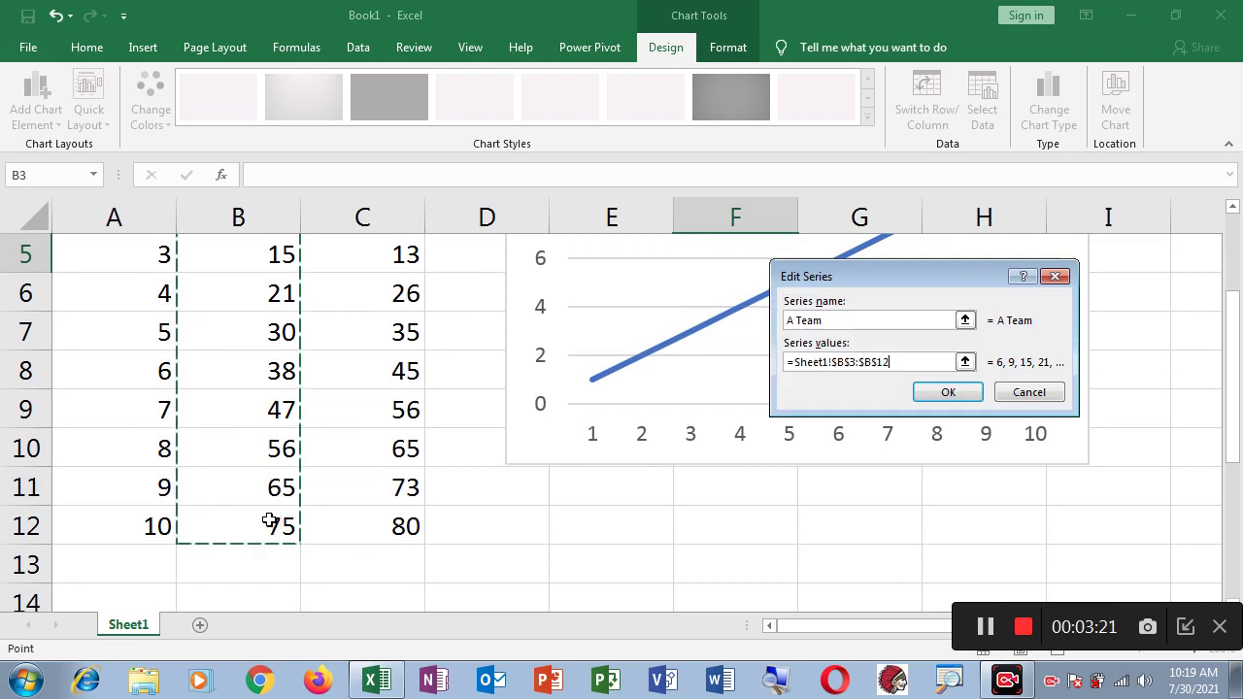
click(947, 392)
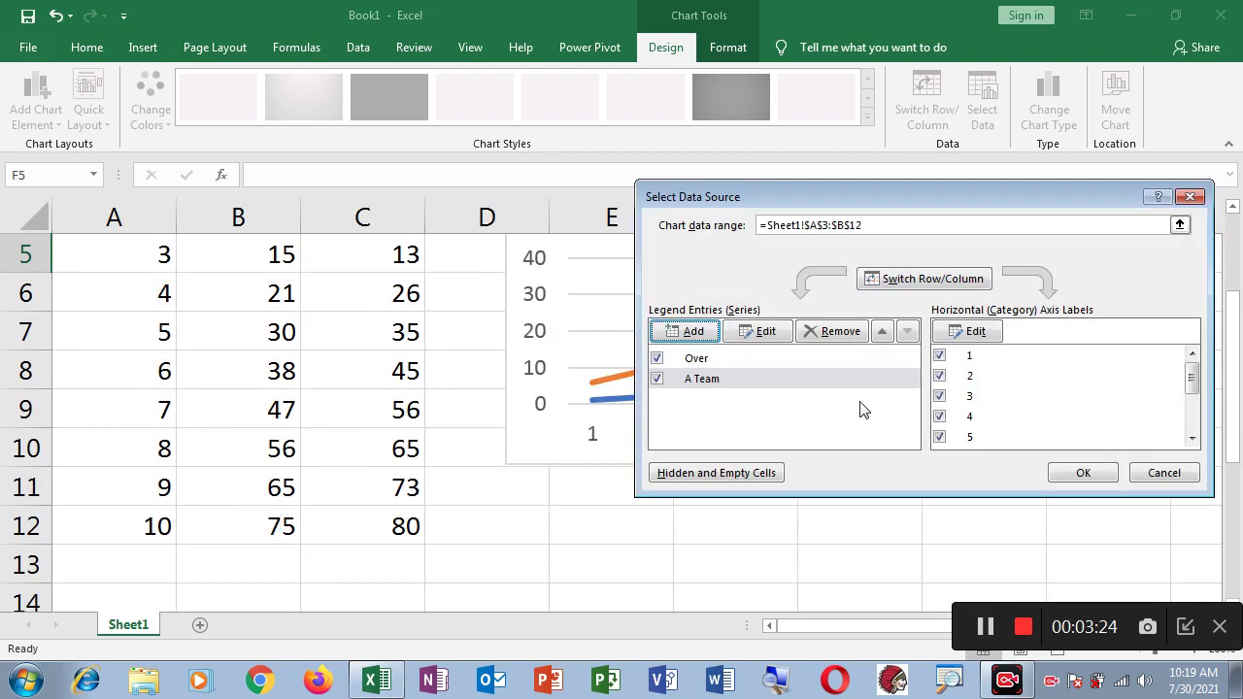
- Add a third series, B Team, taking its values from C3:C12
click(689, 331)
text(B Team)
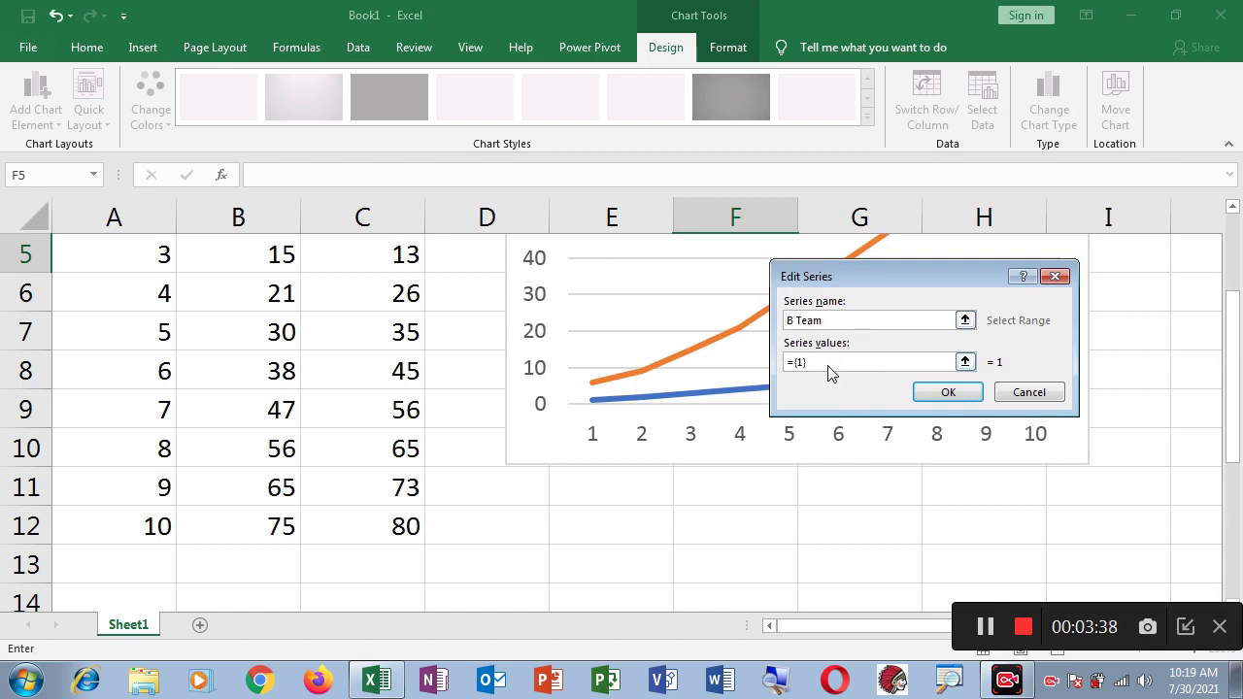
drag(828, 364, 767, 369)
key(BackSpace)
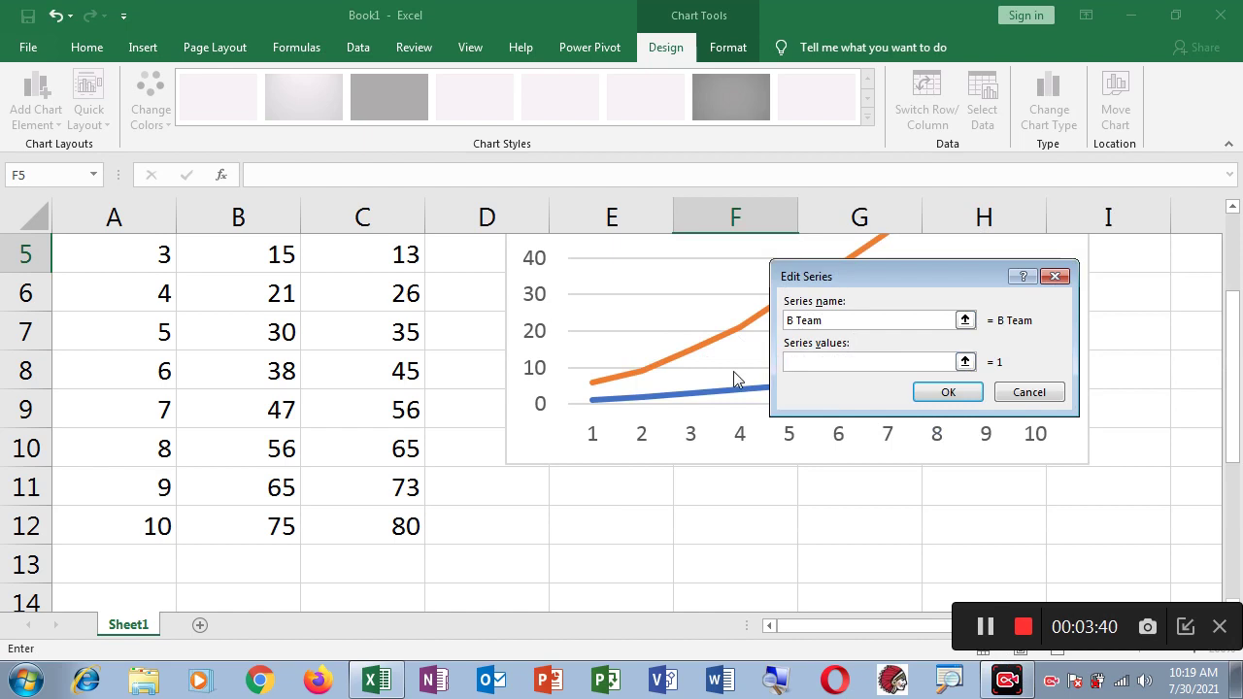
scroll(445, 443, up, 1)
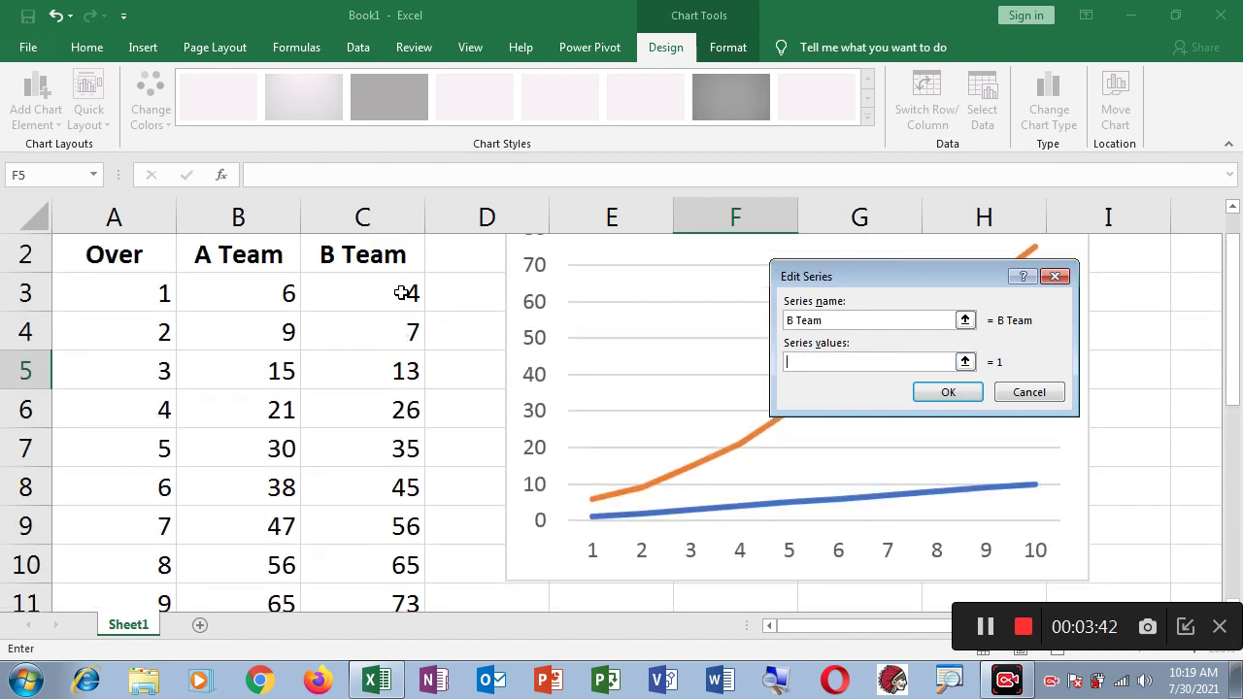
drag(401, 292, 388, 524)
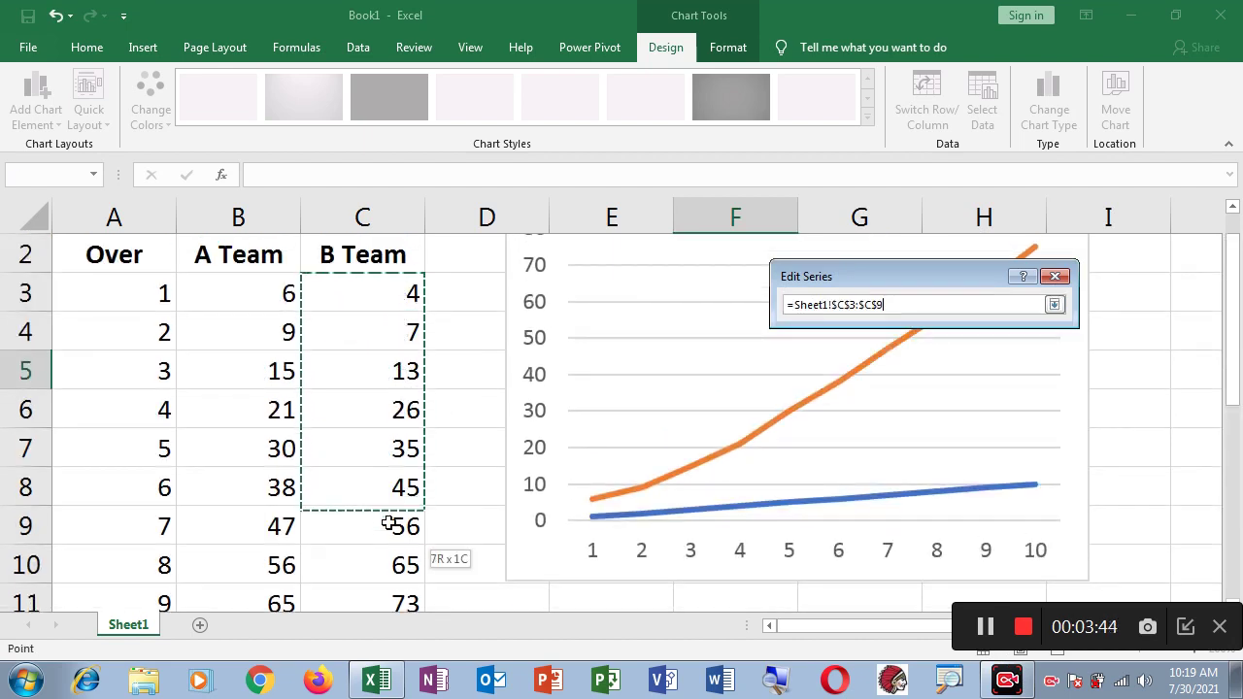
drag(389, 524, 388, 519)
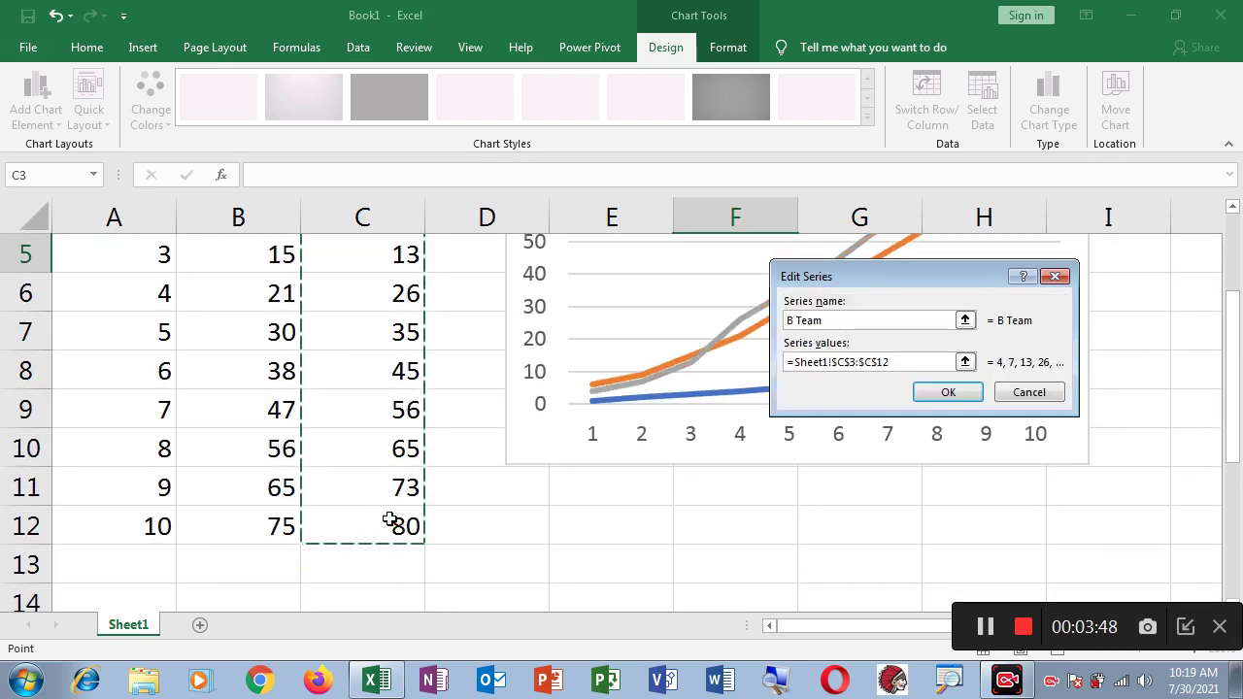
click(947, 393)
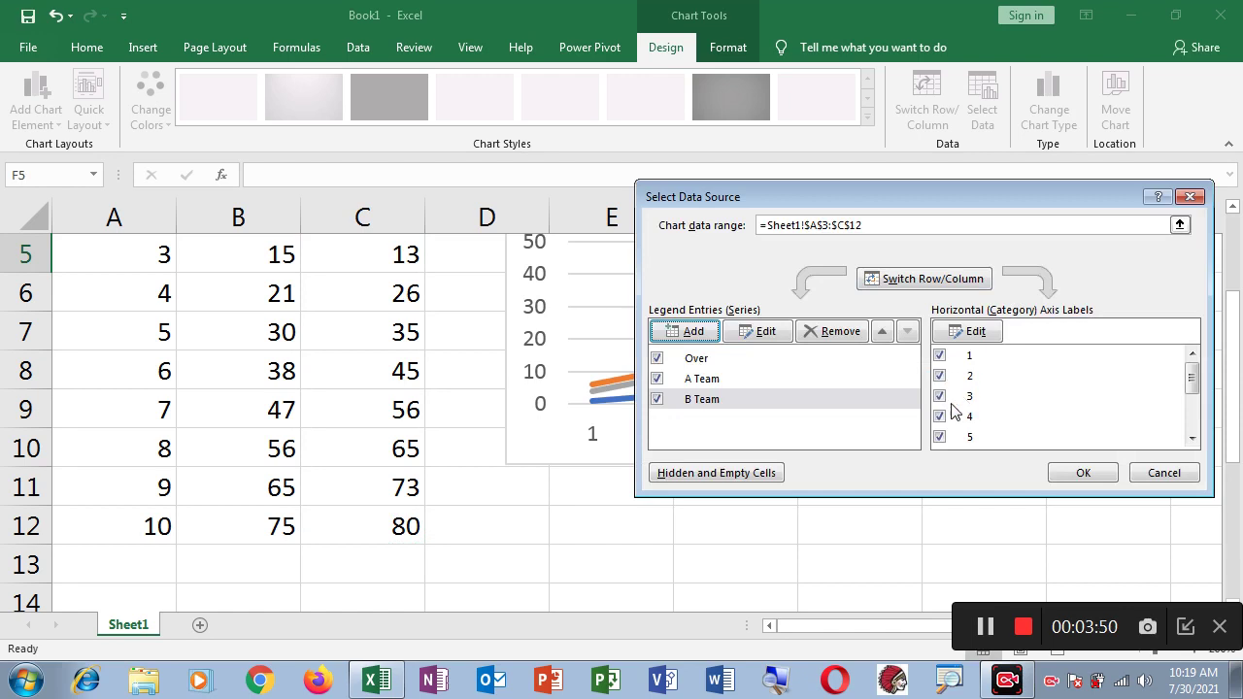
- Apply the data source changes, then delete the Over line from the chart
click(1083, 473)
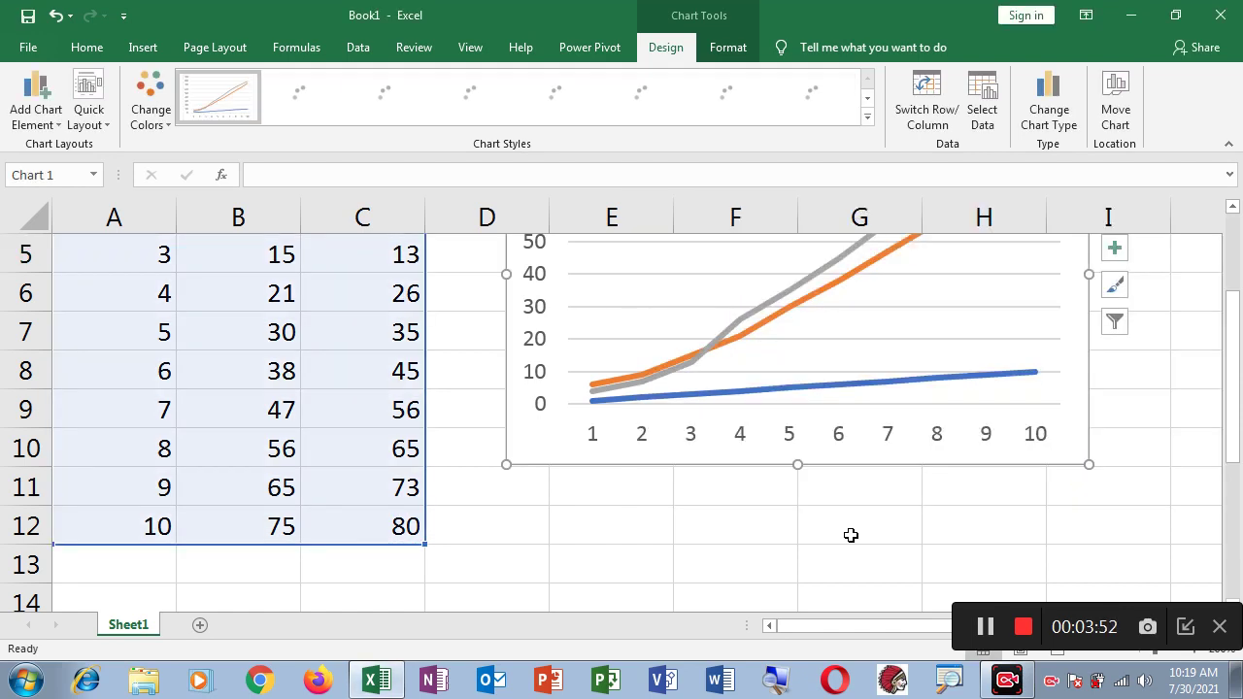
scroll(848, 535, up, 1)
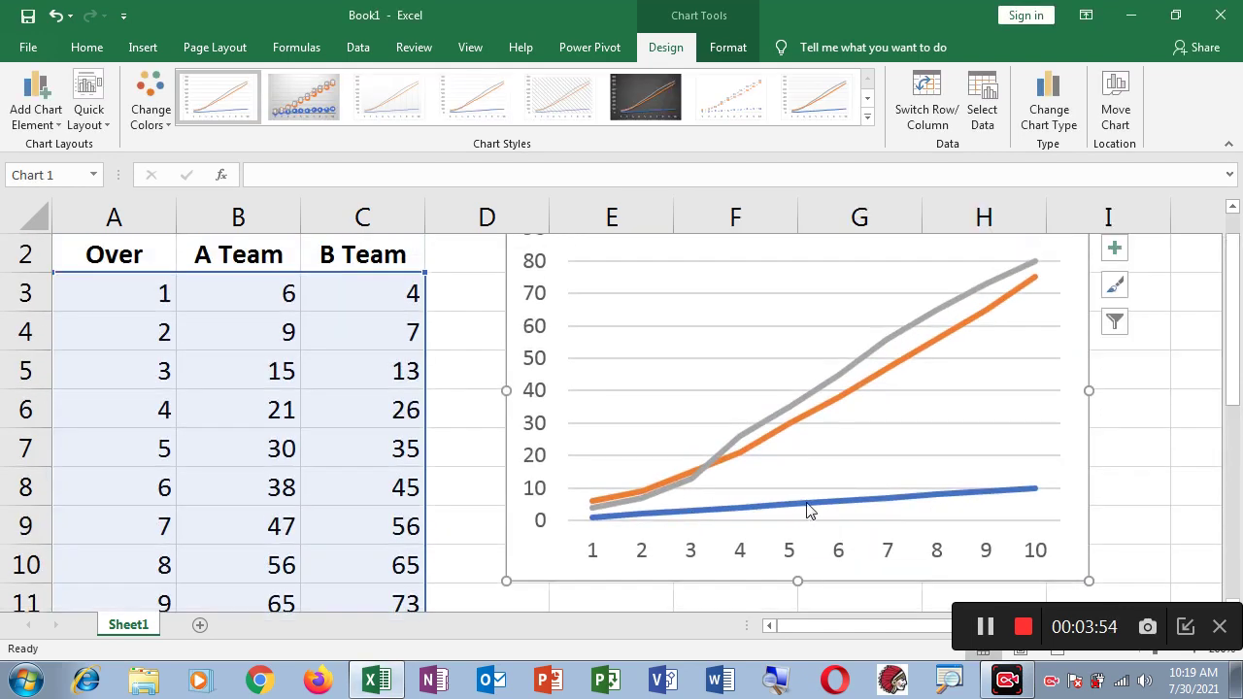
click(806, 504)
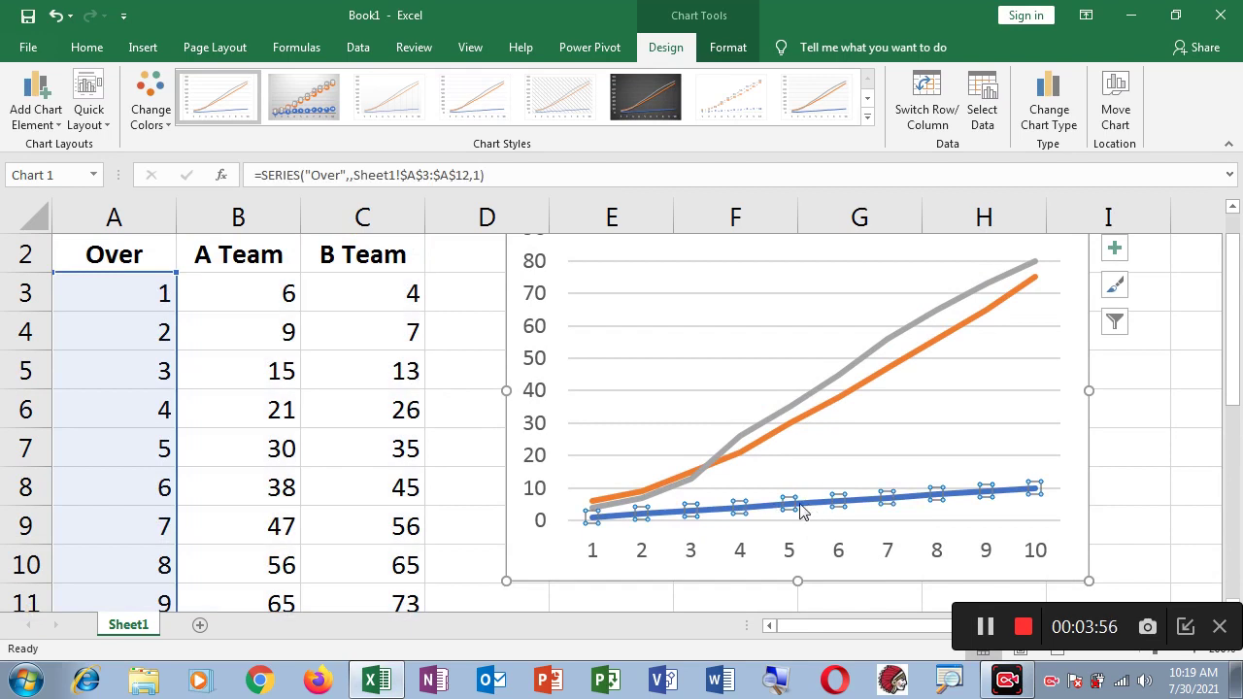
key(Delete)
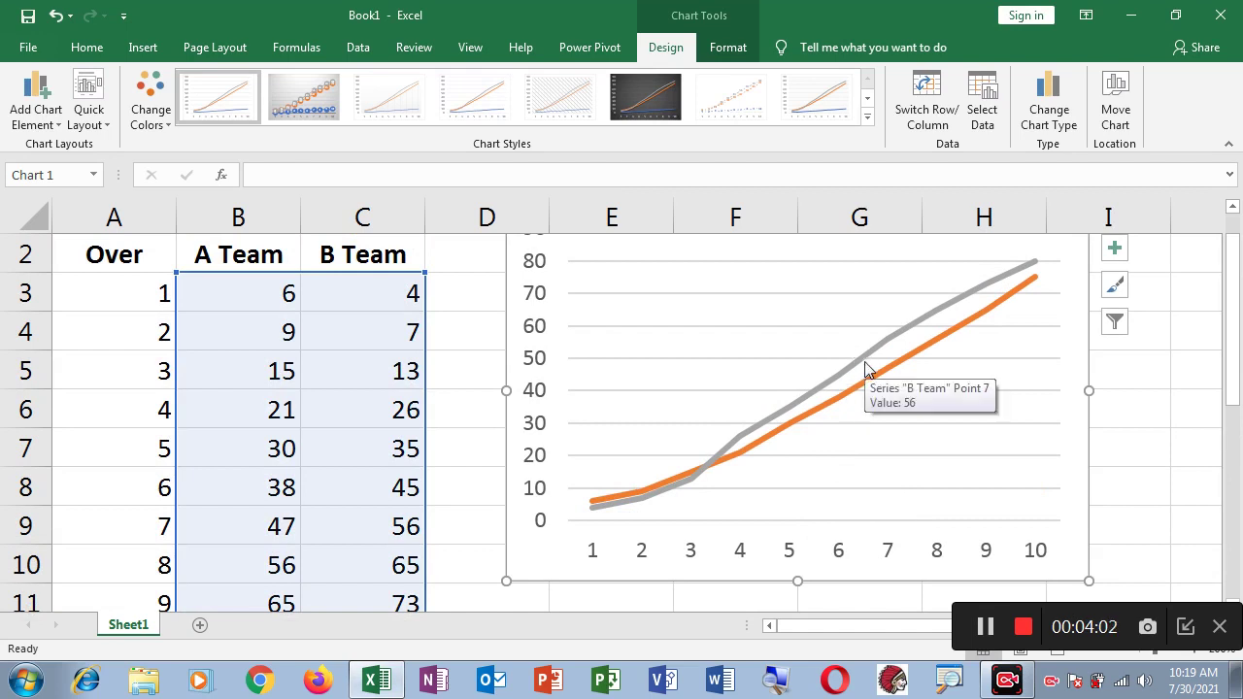
scroll(865, 409, up, 1)
scroll(865, 409, down, 2)
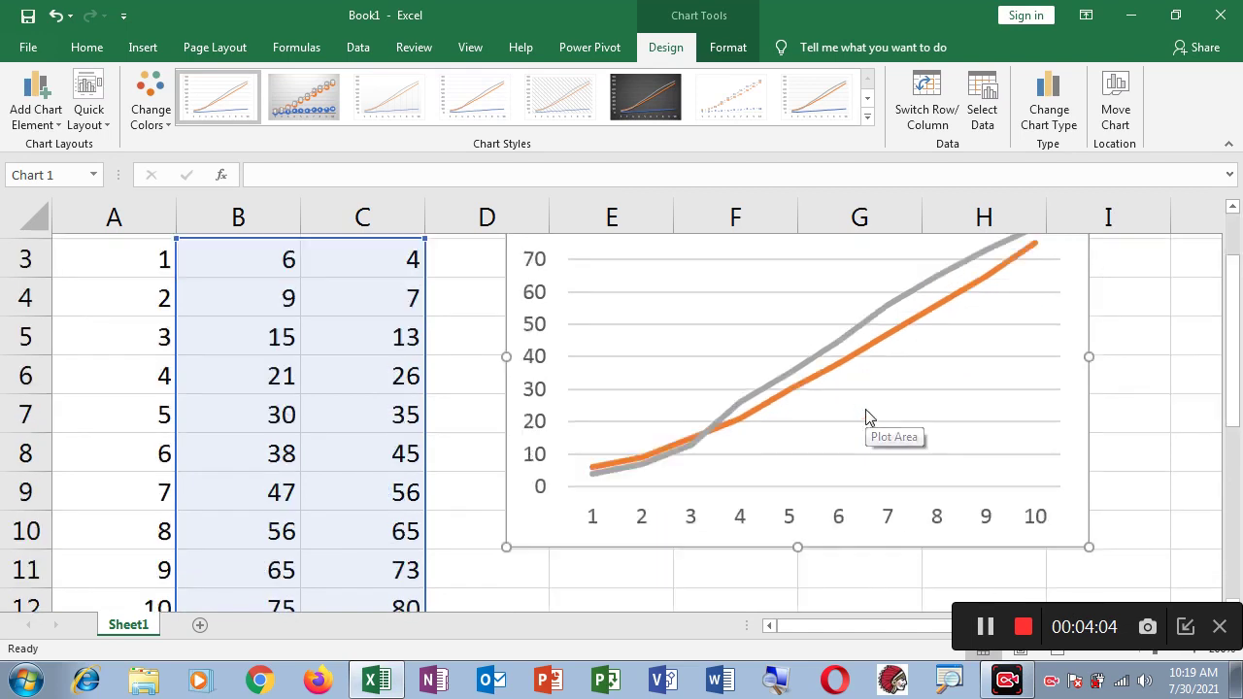
scroll(776, 446, down, 1)
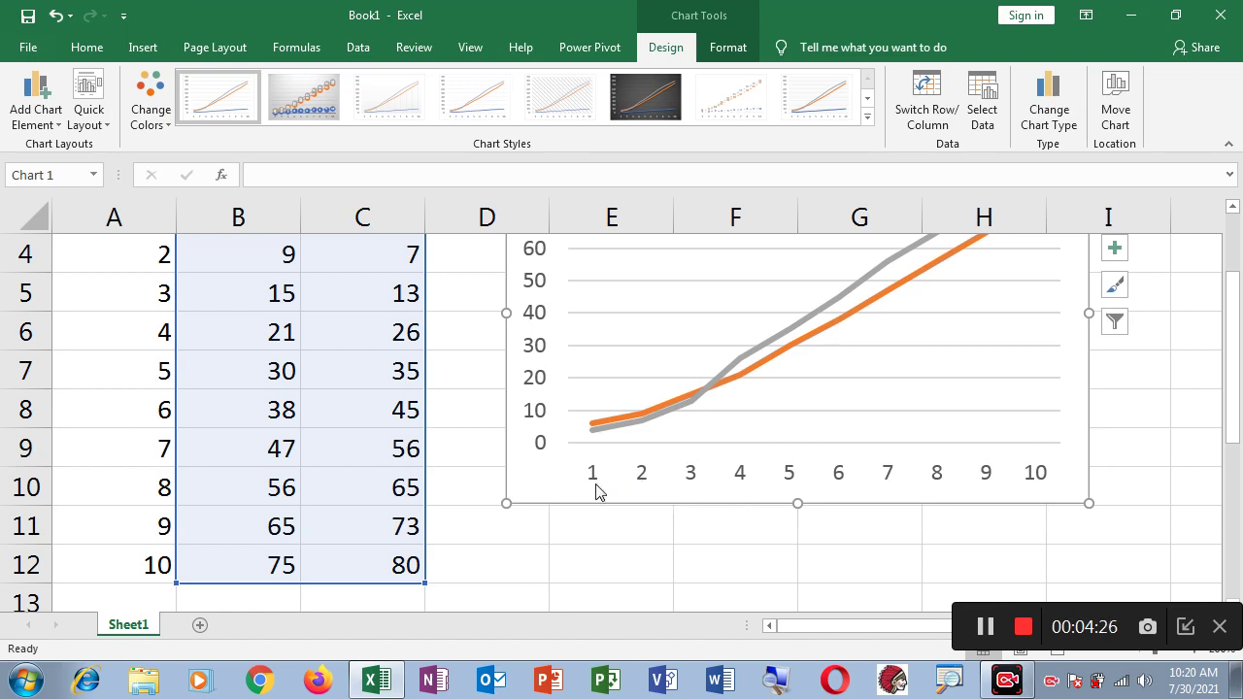
scroll(898, 489, up, 1)
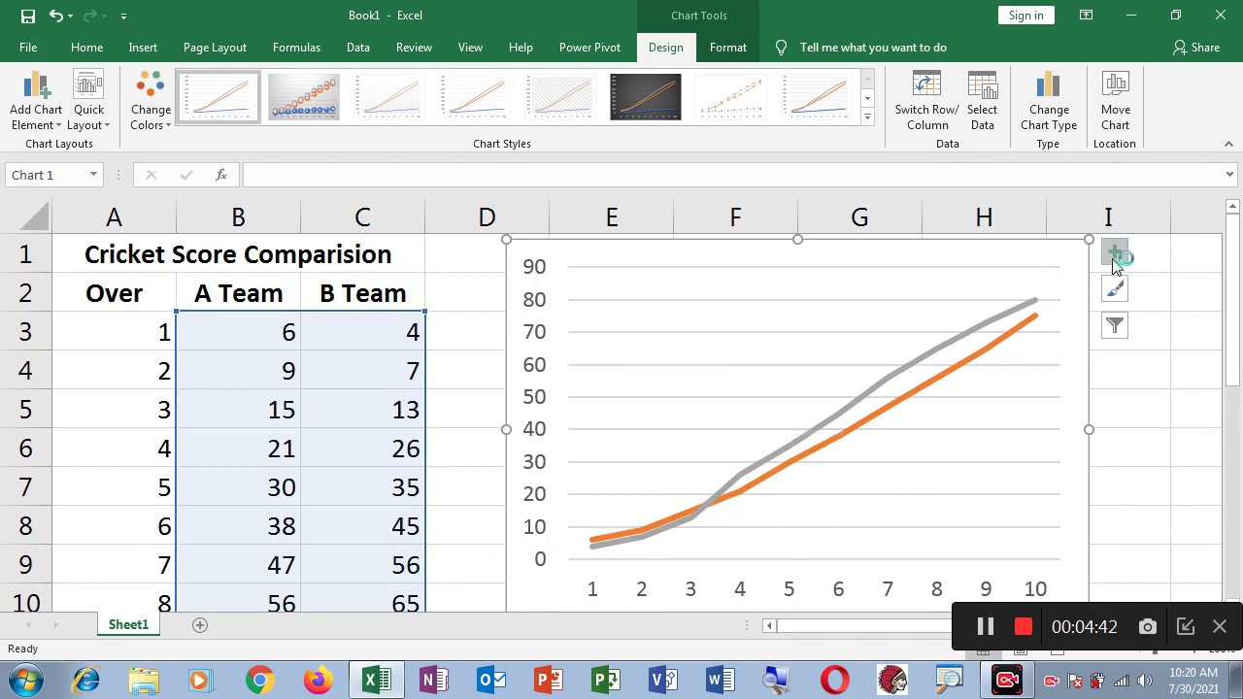
click(1114, 253)
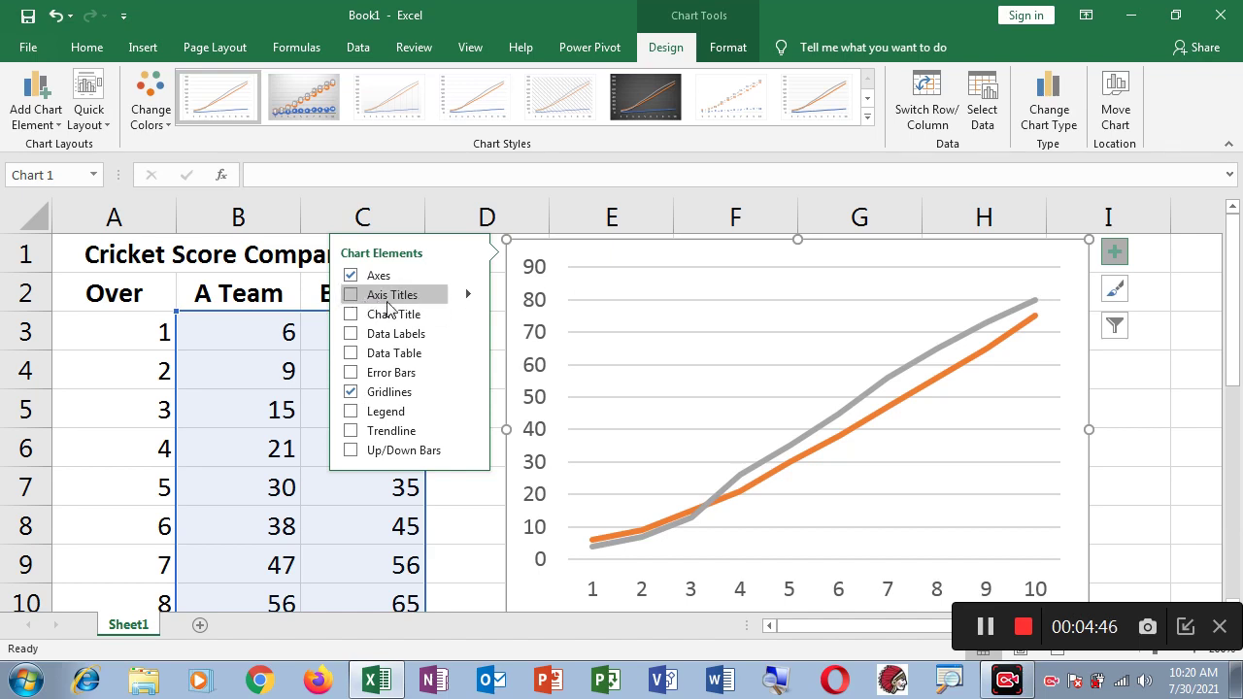
- Turn on axis titles and name the vertical axis Runs
click(350, 296)
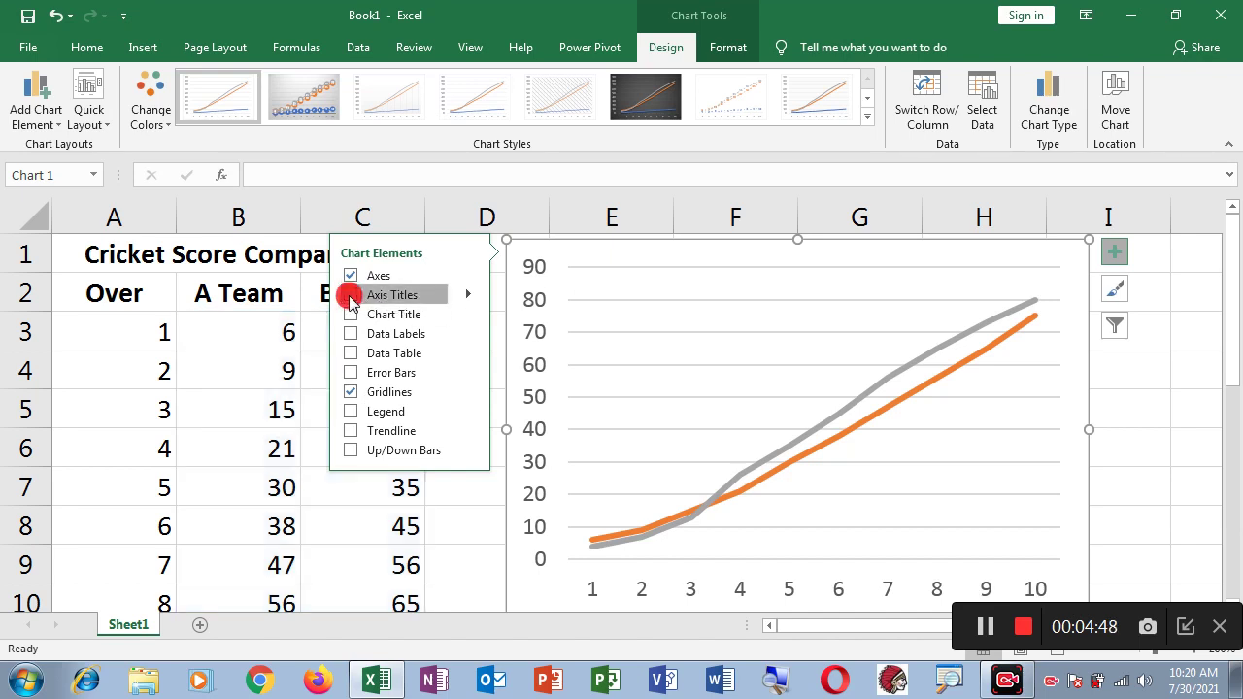
click(713, 387)
click(568, 395)
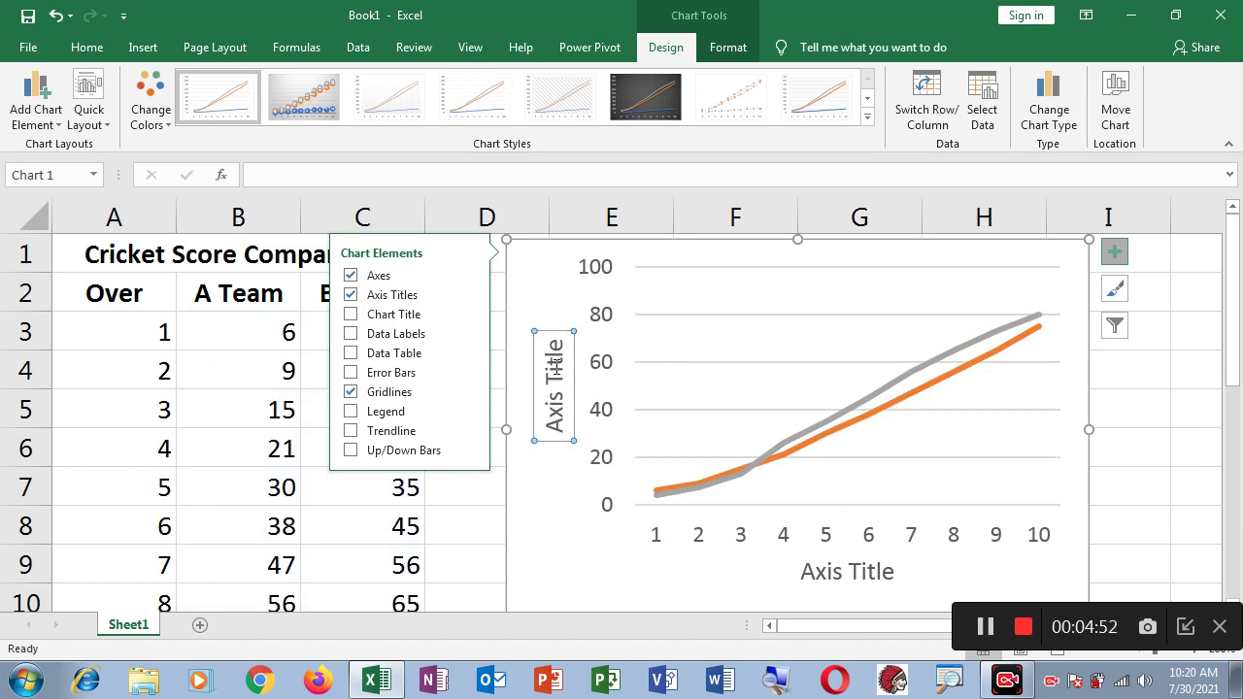
triple_click(554, 398)
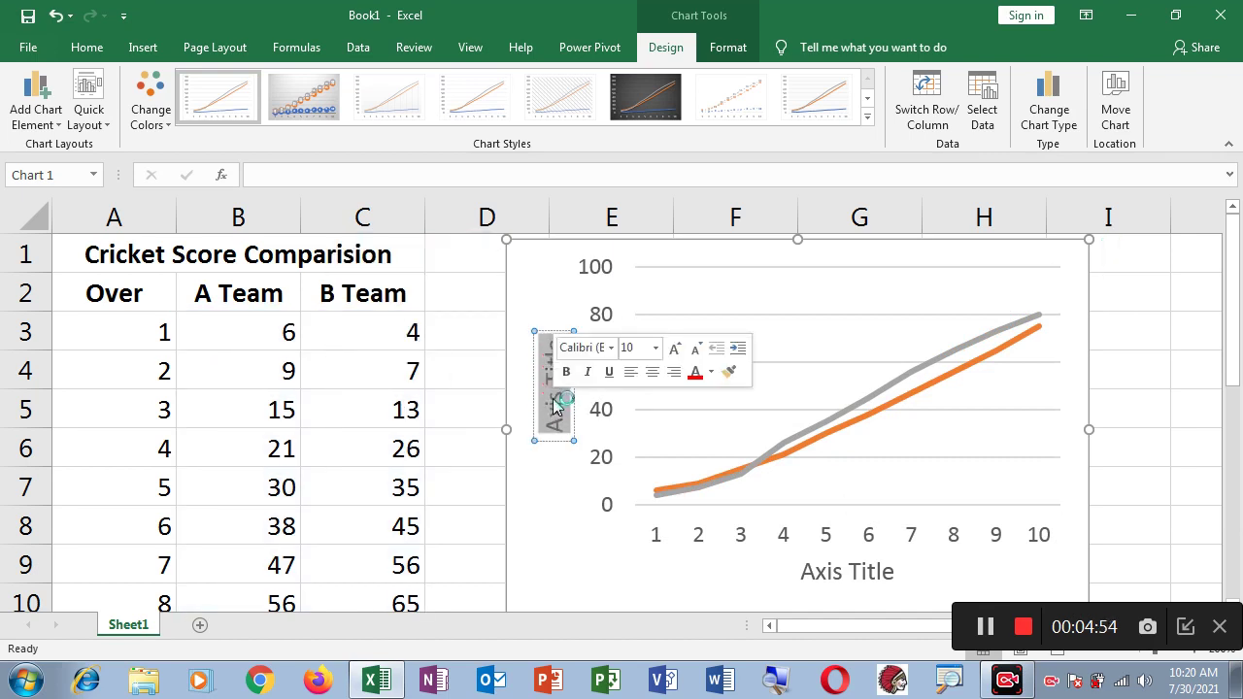
text(R)
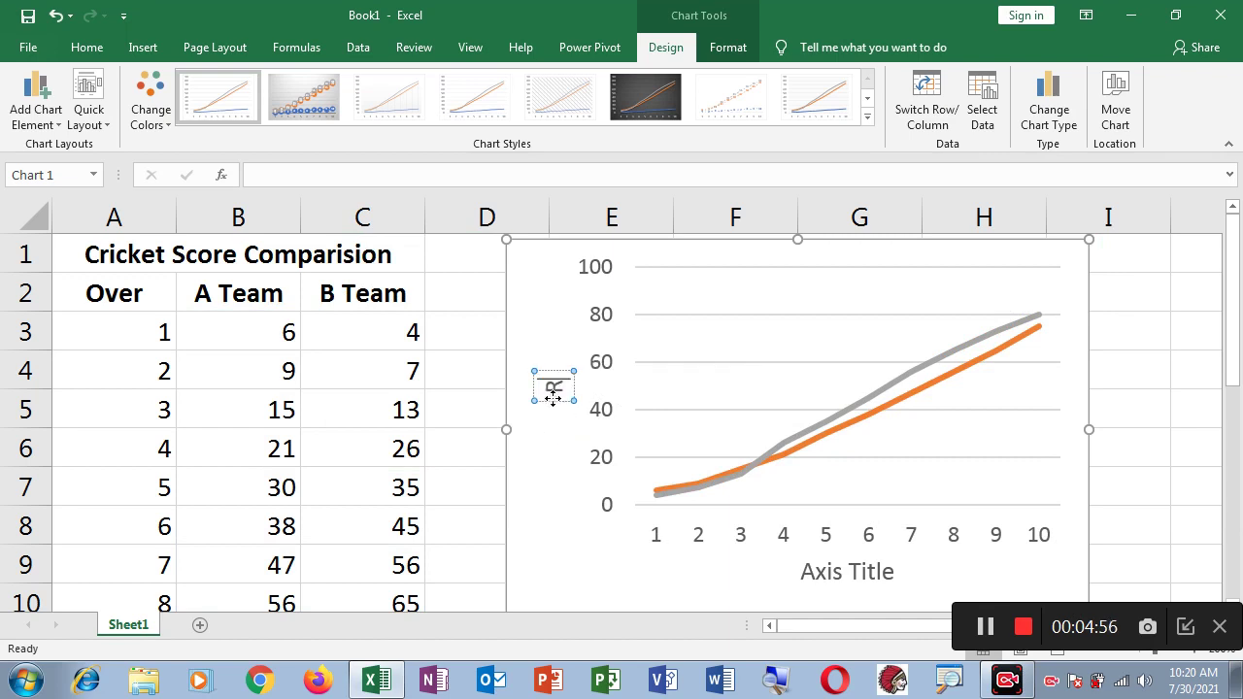
text(uns)
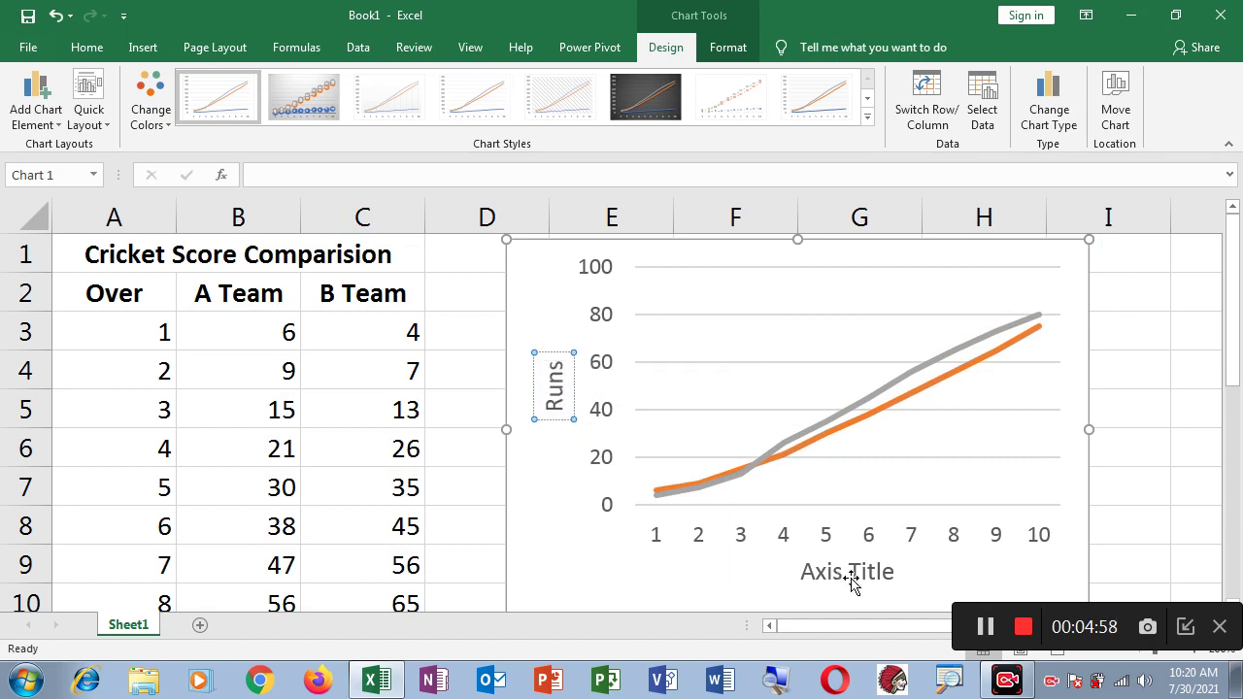
- Title the horizontal axis Over and close the formatting pane
click(851, 577)
click(852, 574)
click(851, 575)
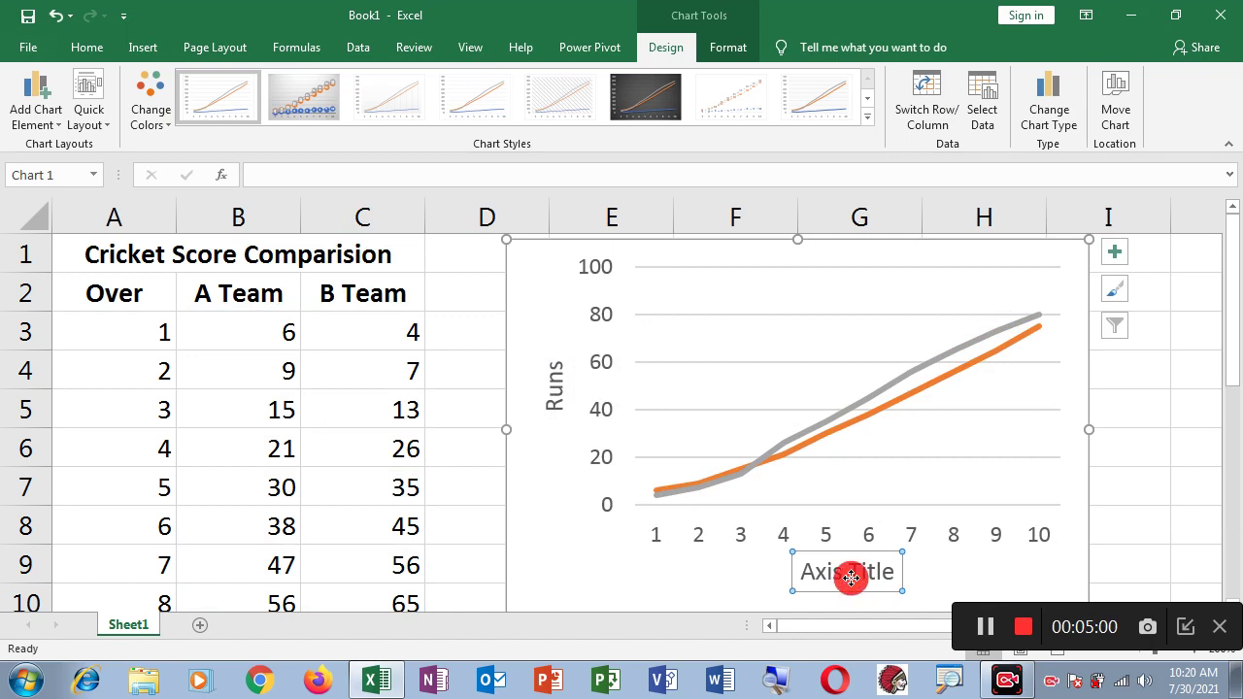
double_click(823, 576)
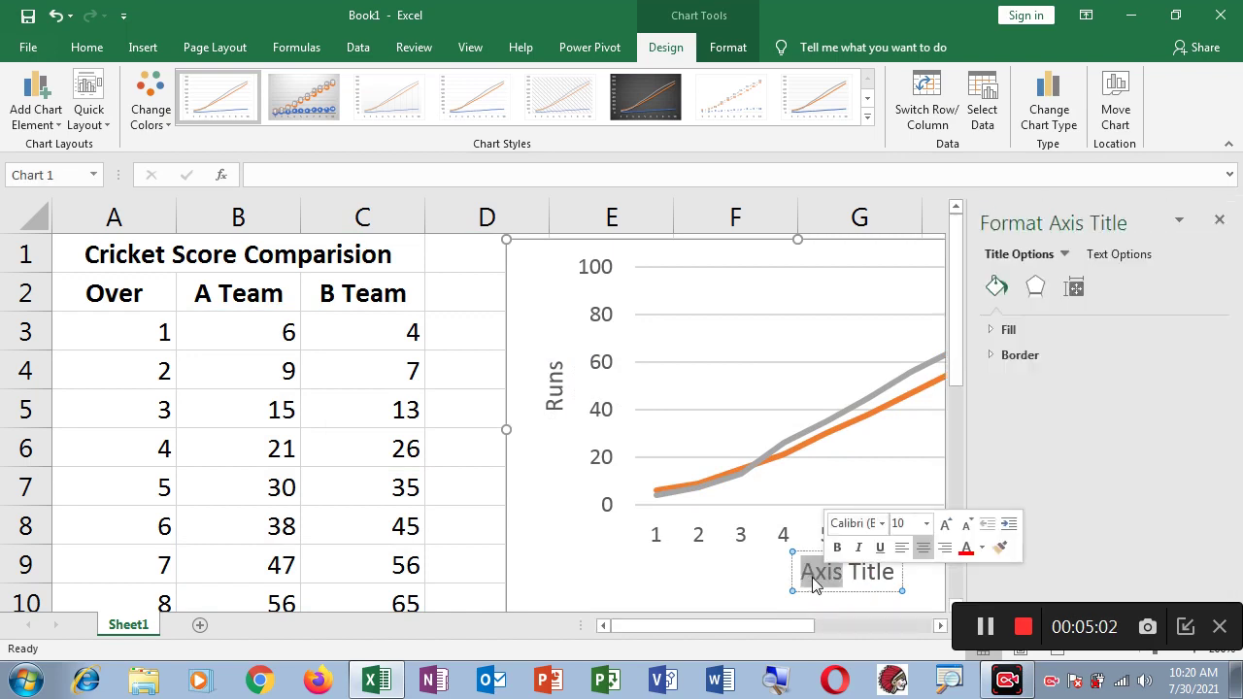
click(892, 574)
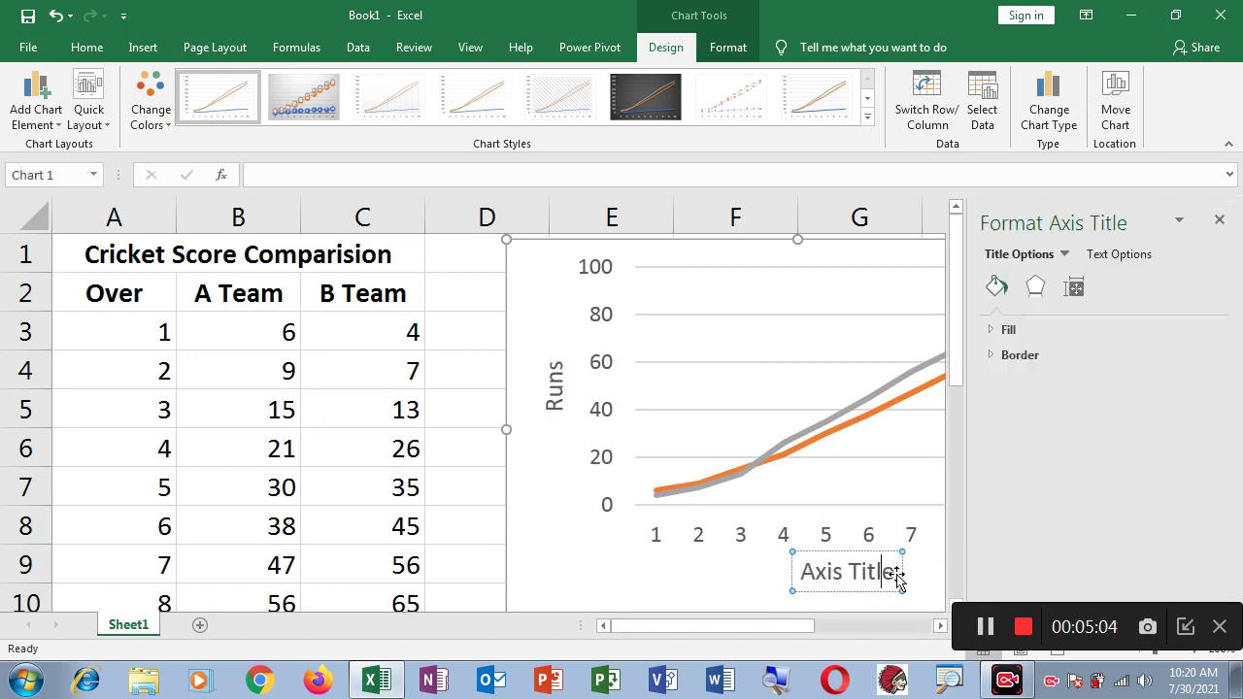
triple_click(888, 575)
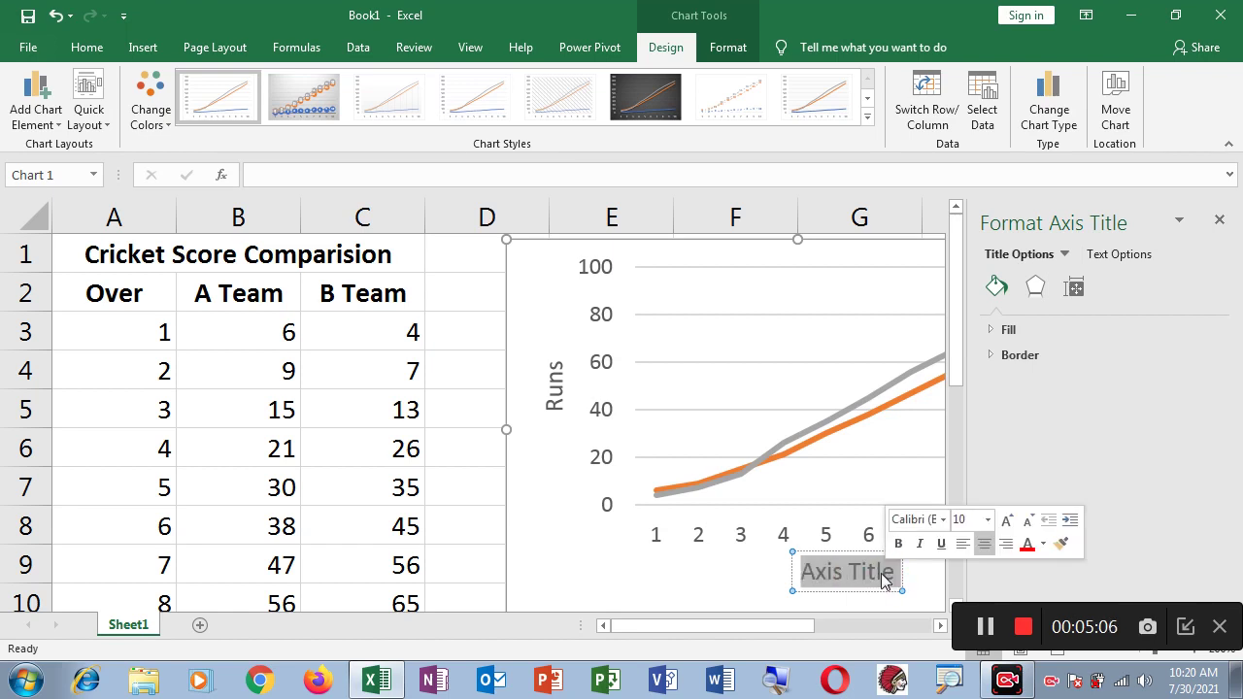
text(Ov)
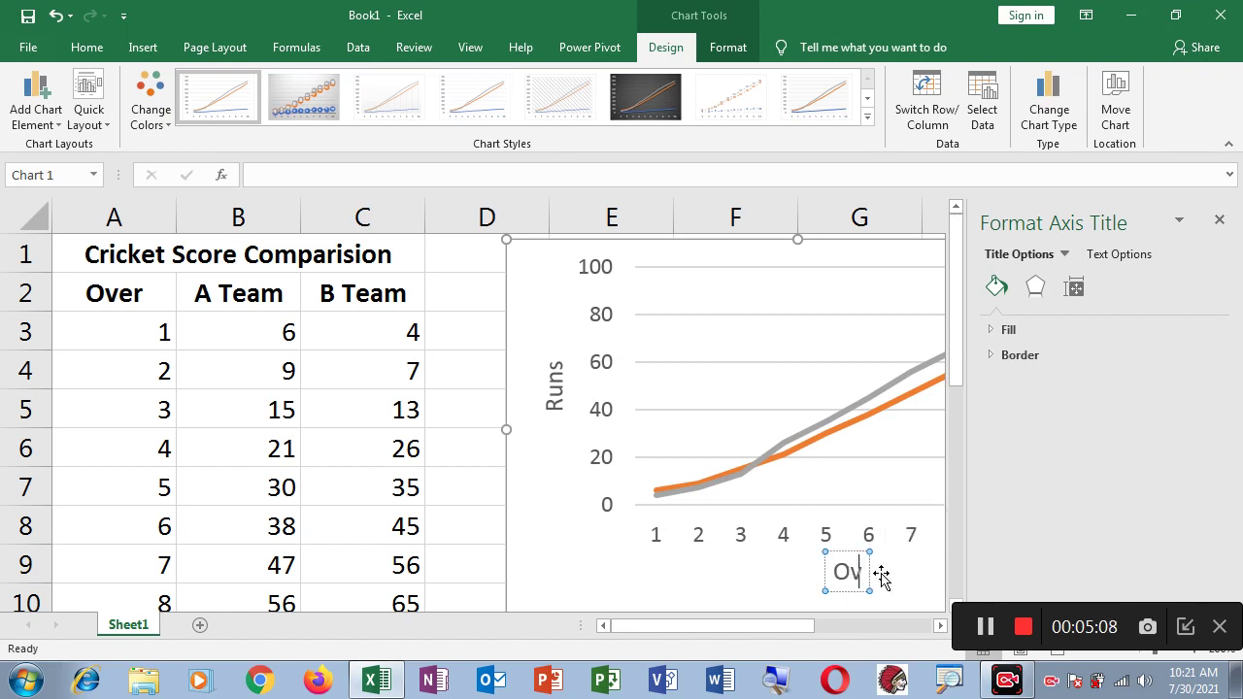
text(er)
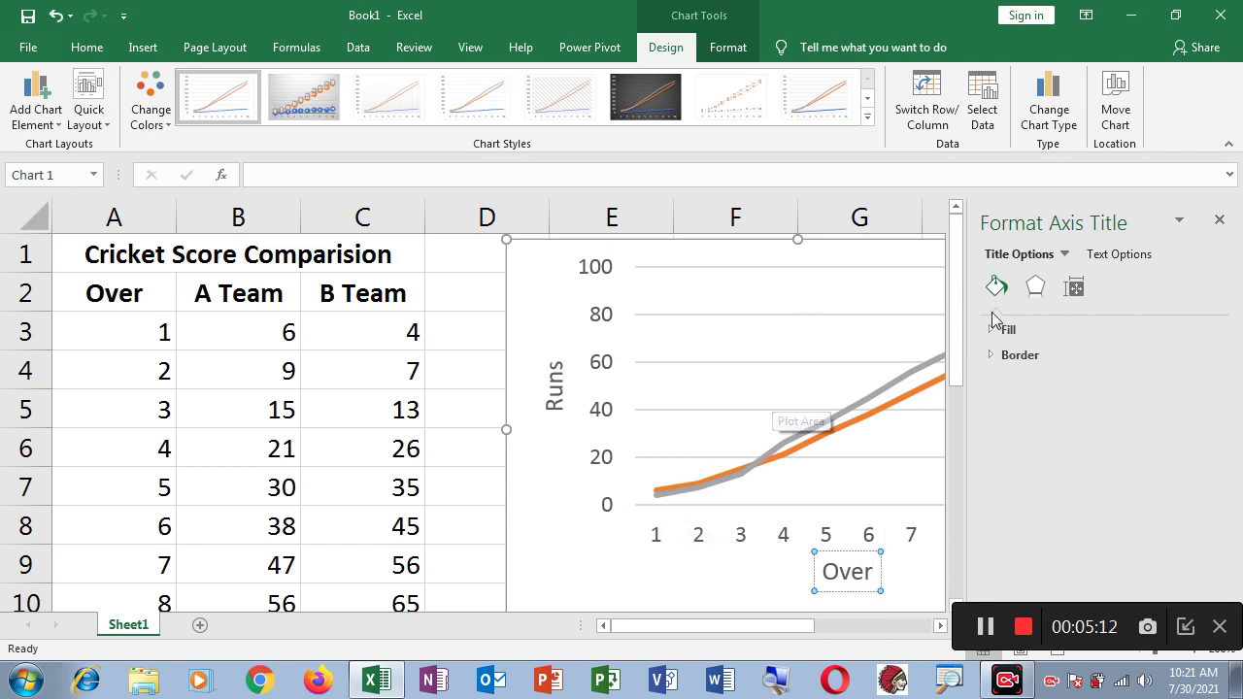
click(1220, 224)
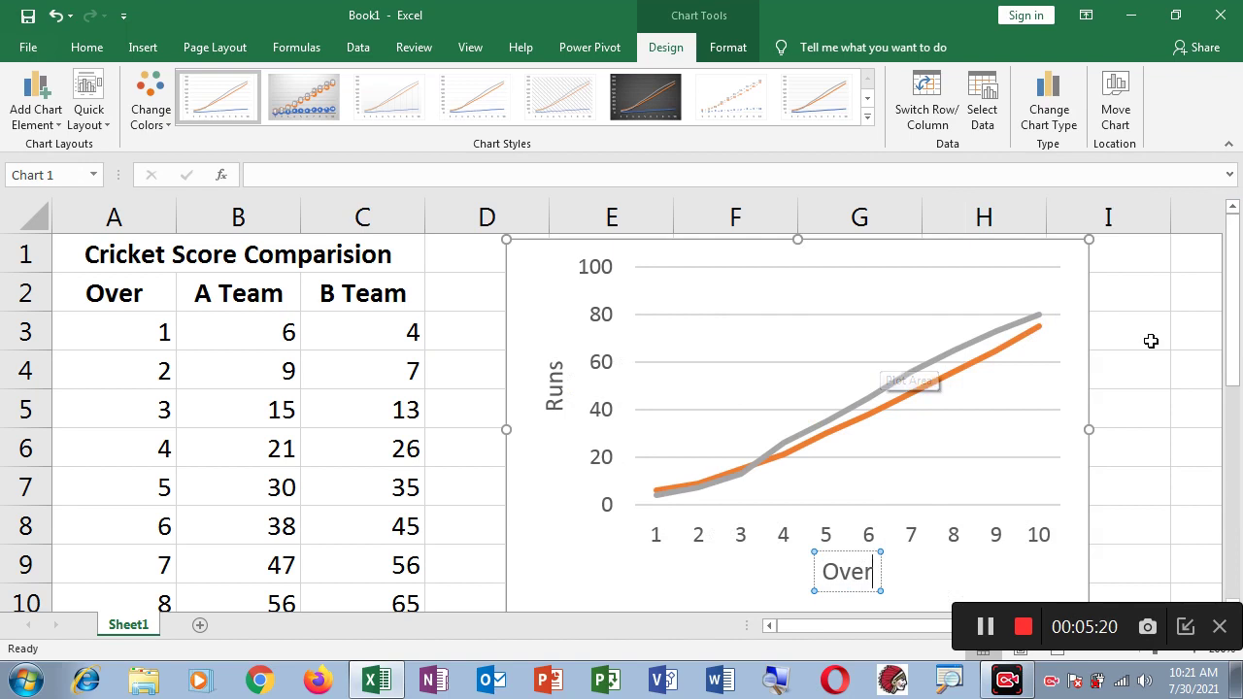
click(1201, 411)
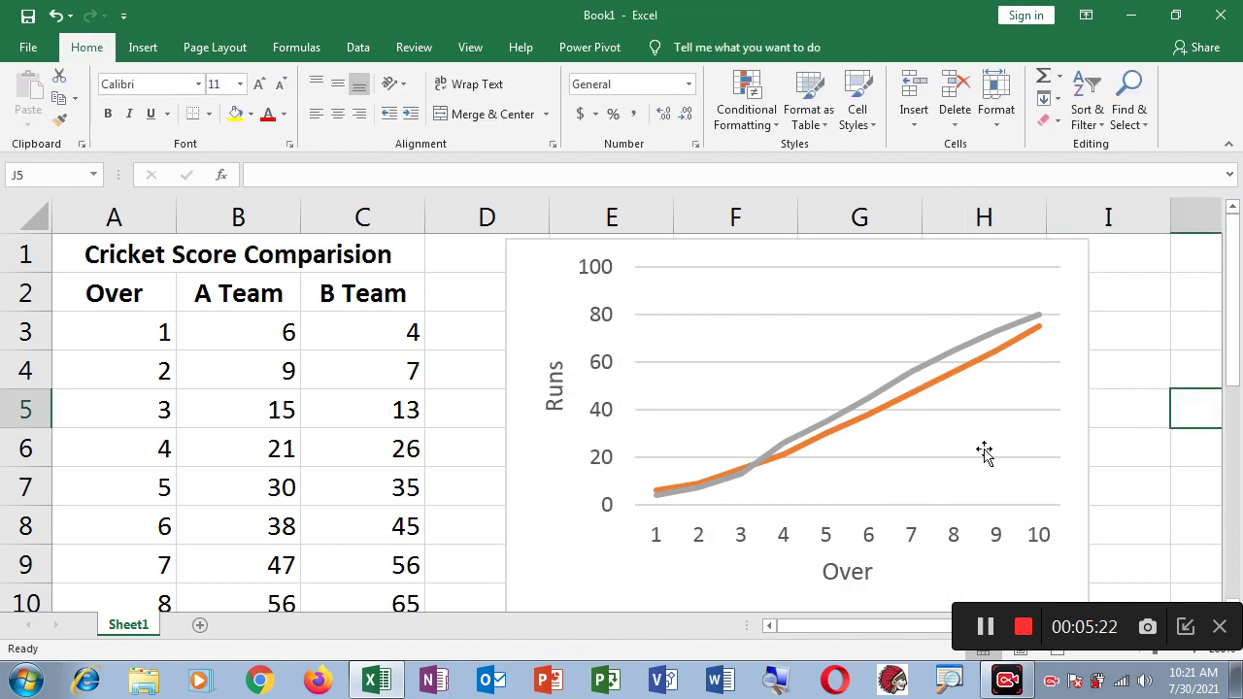
- Add a chart title reading 'Cricket Score Comparision'
click(942, 445)
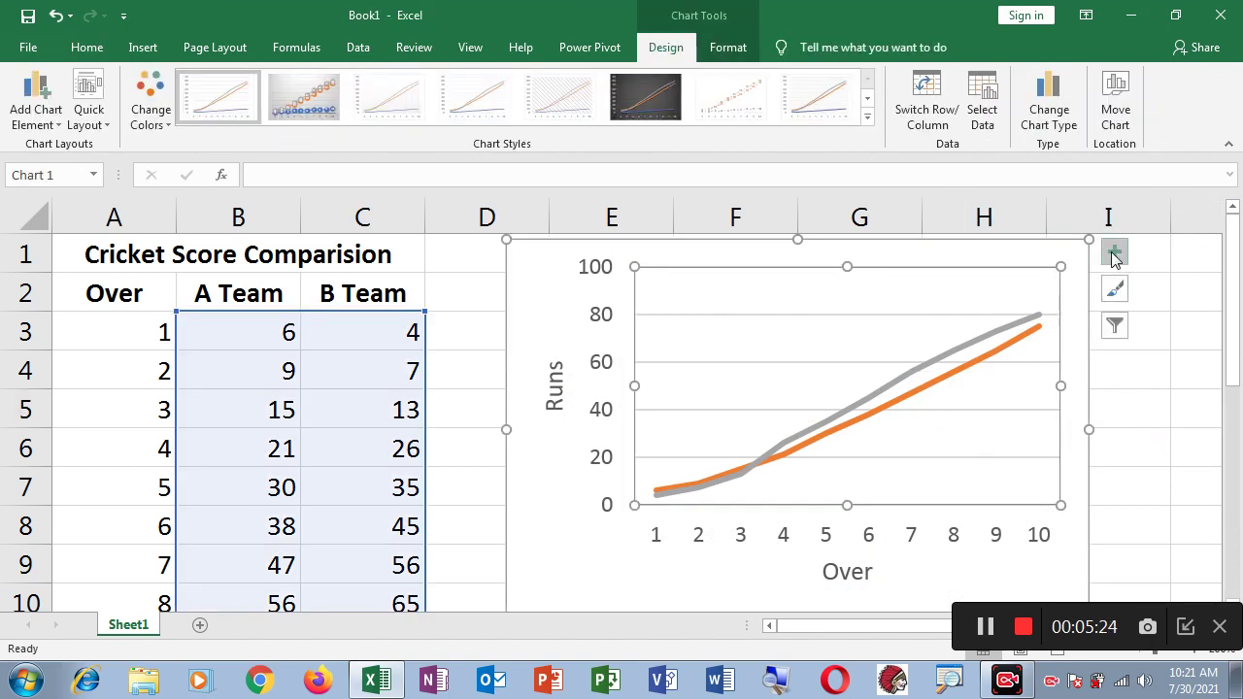
click(1114, 255)
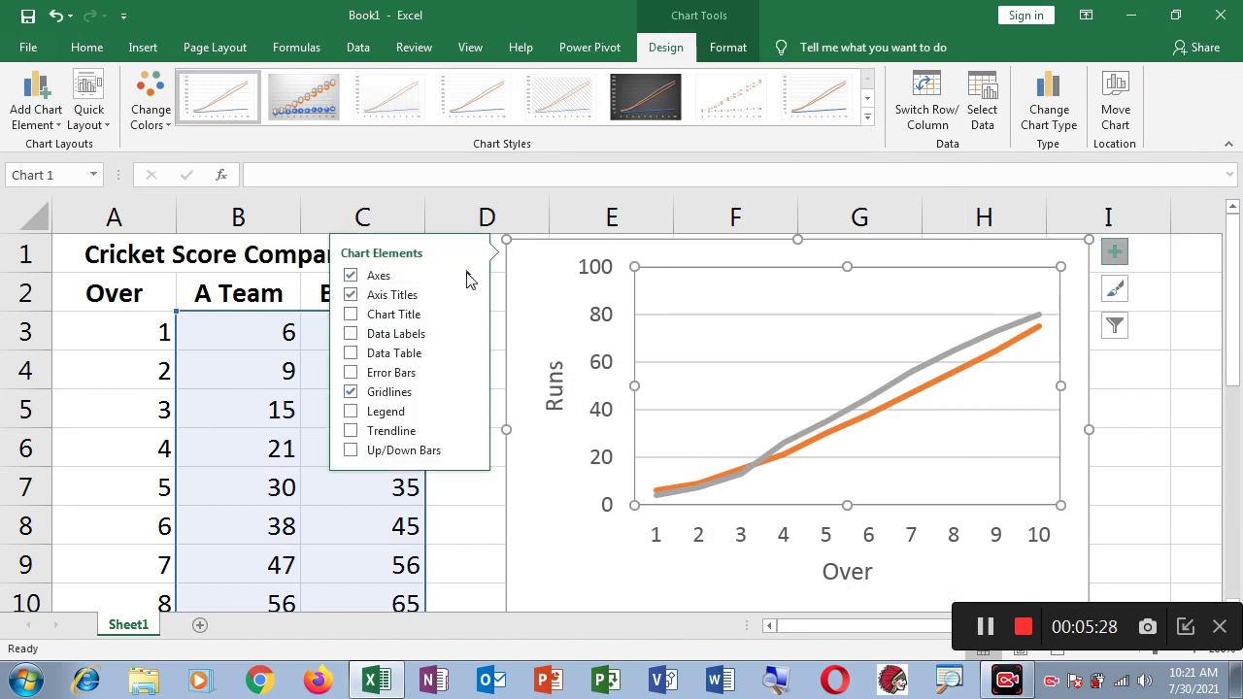
click(351, 314)
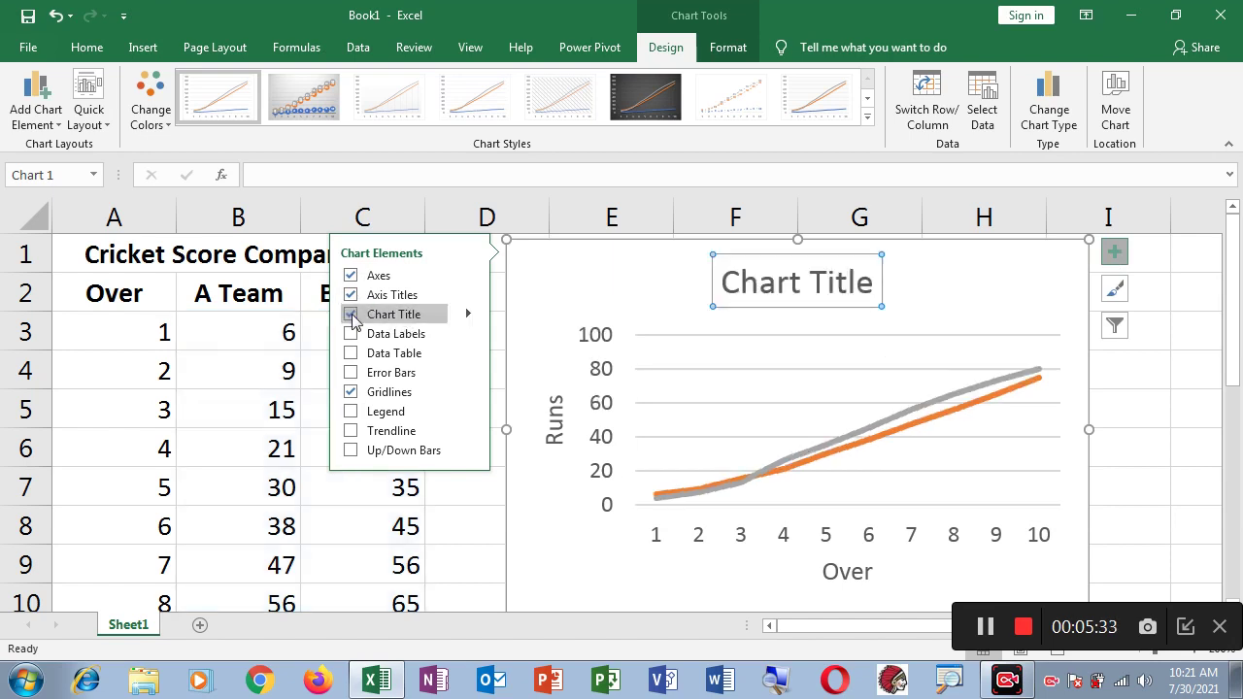
click(766, 284)
triple_click(766, 284)
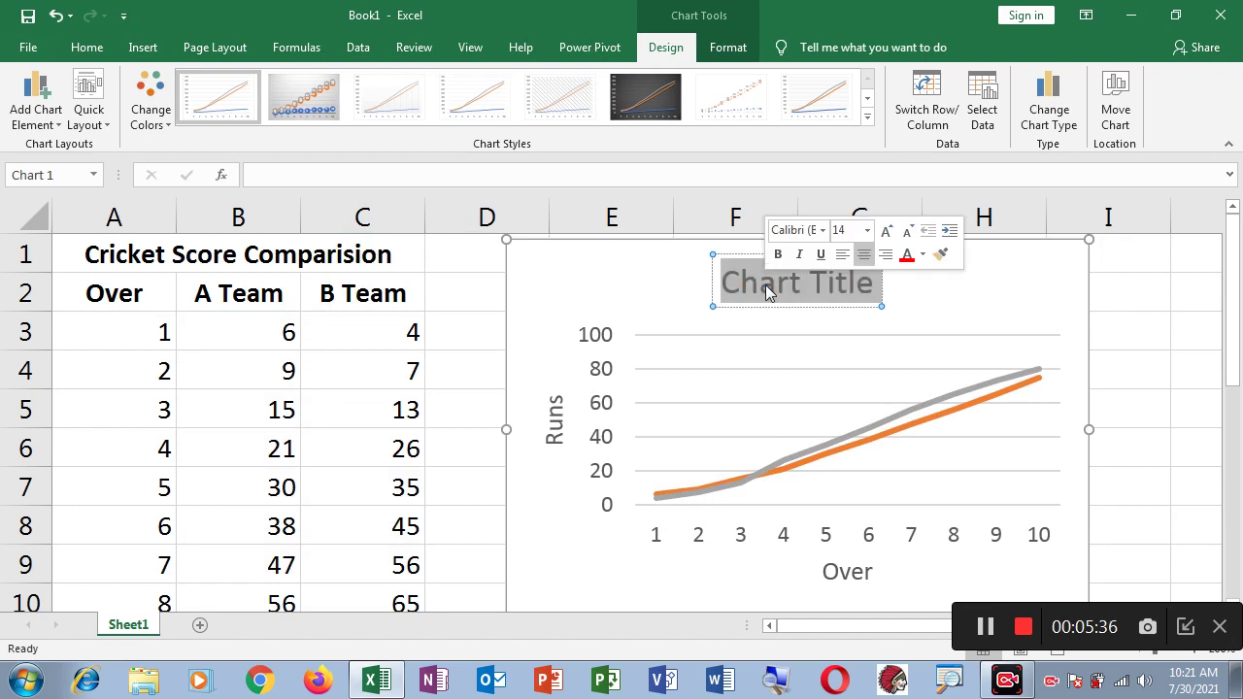
text(Cri)
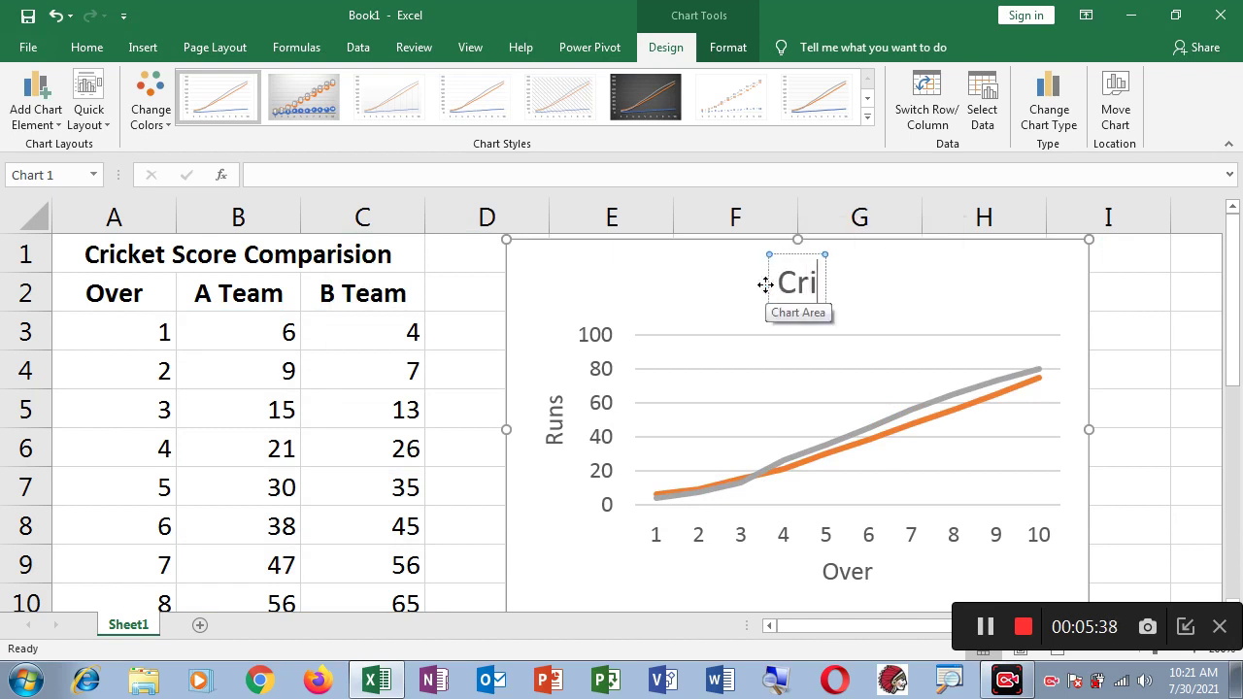
text(k)
key(BackSpace)
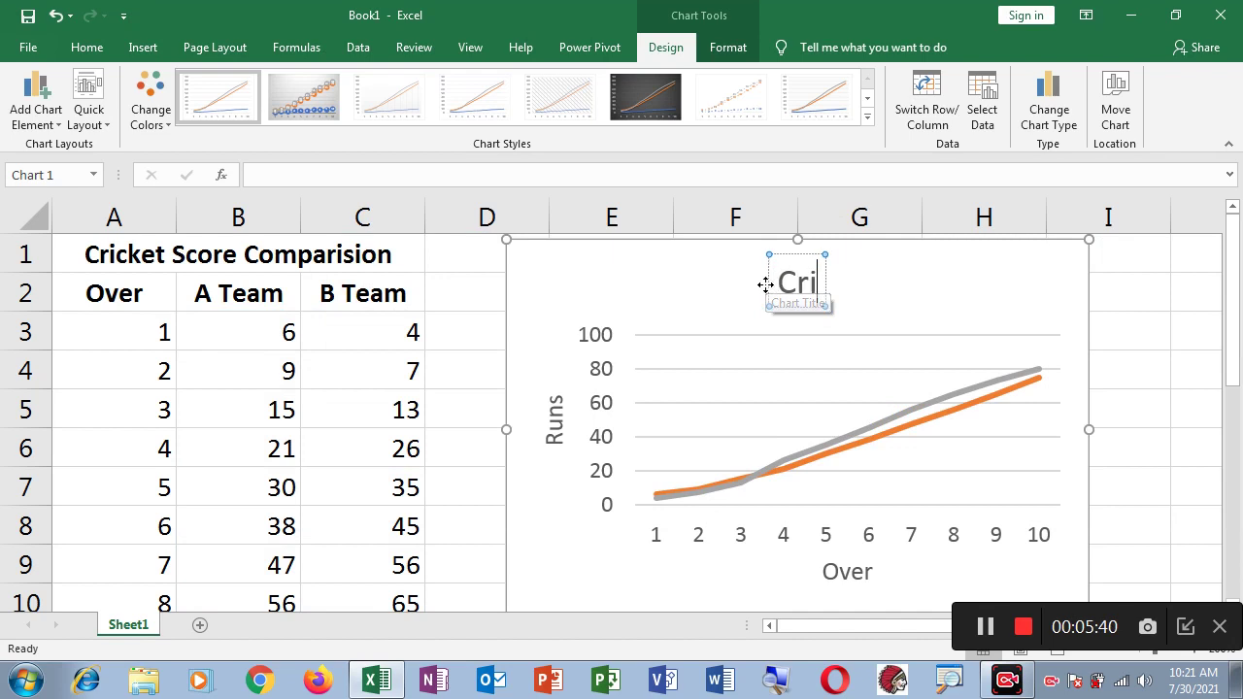
text(cket)
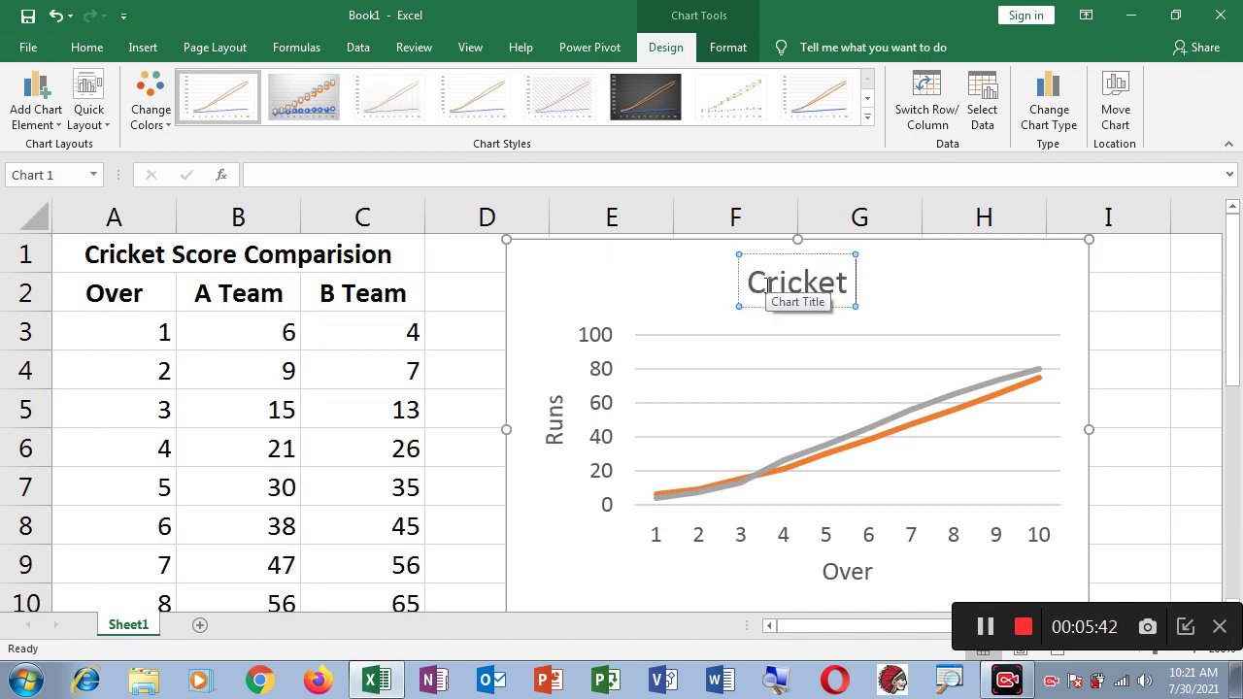
text( Sco)
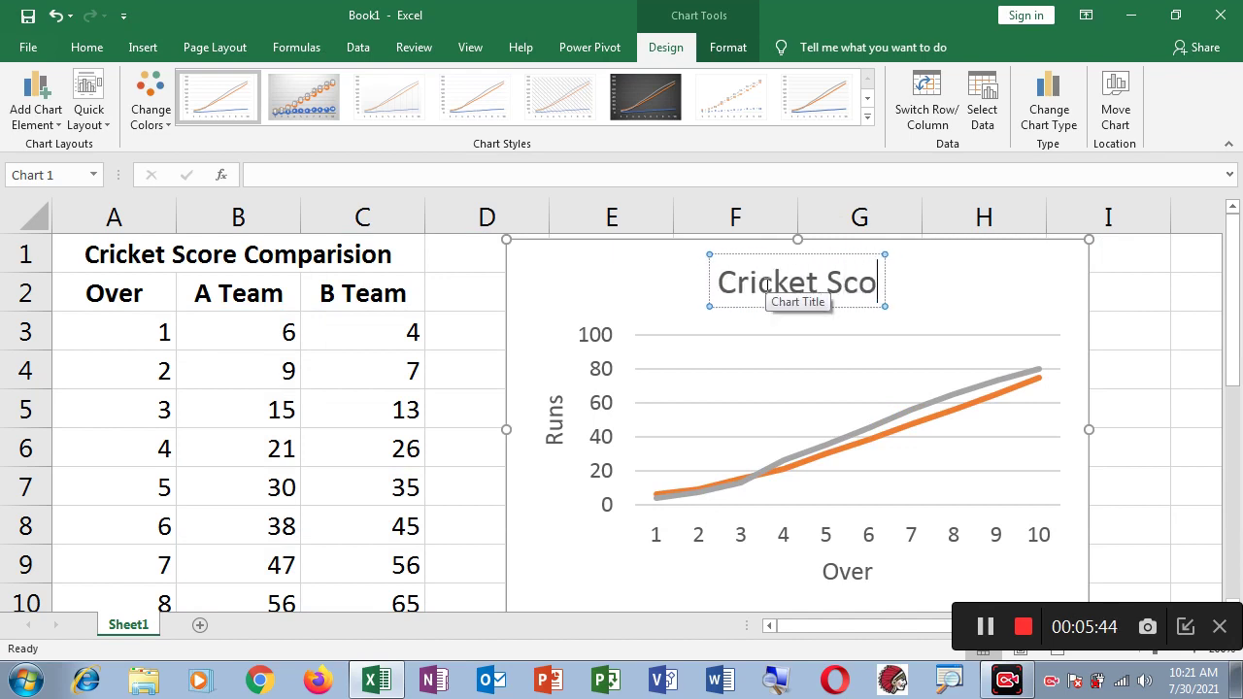
text(re Co)
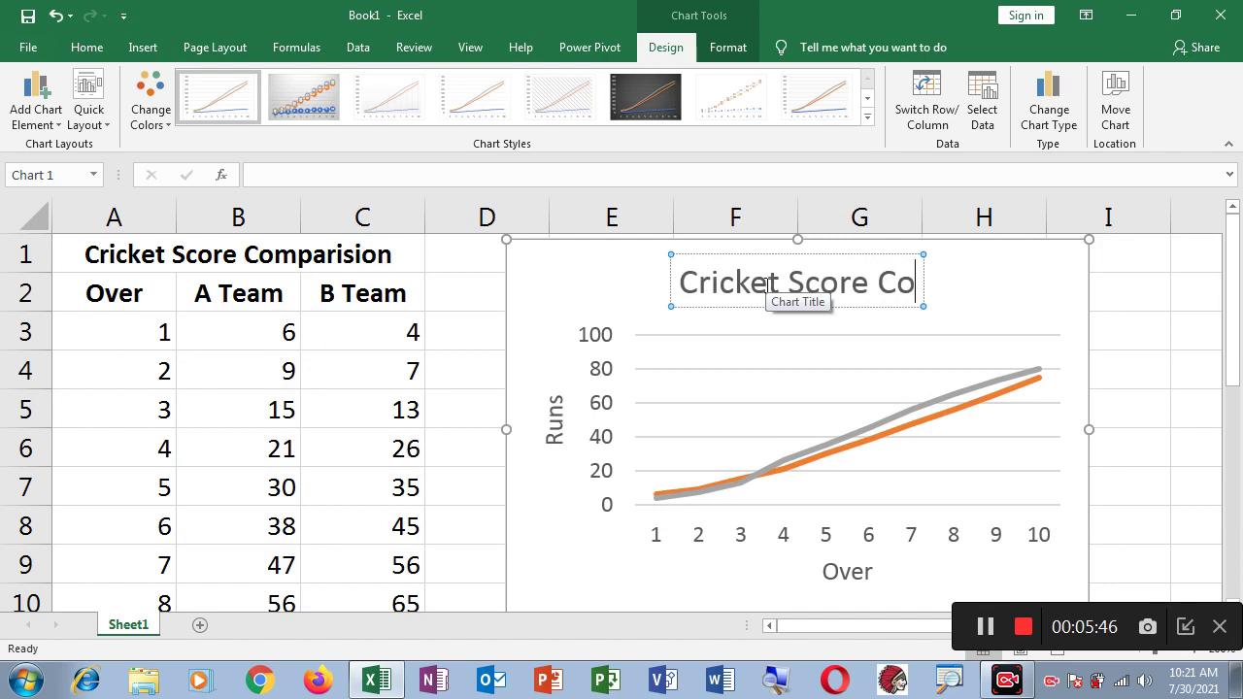
text(mparision)
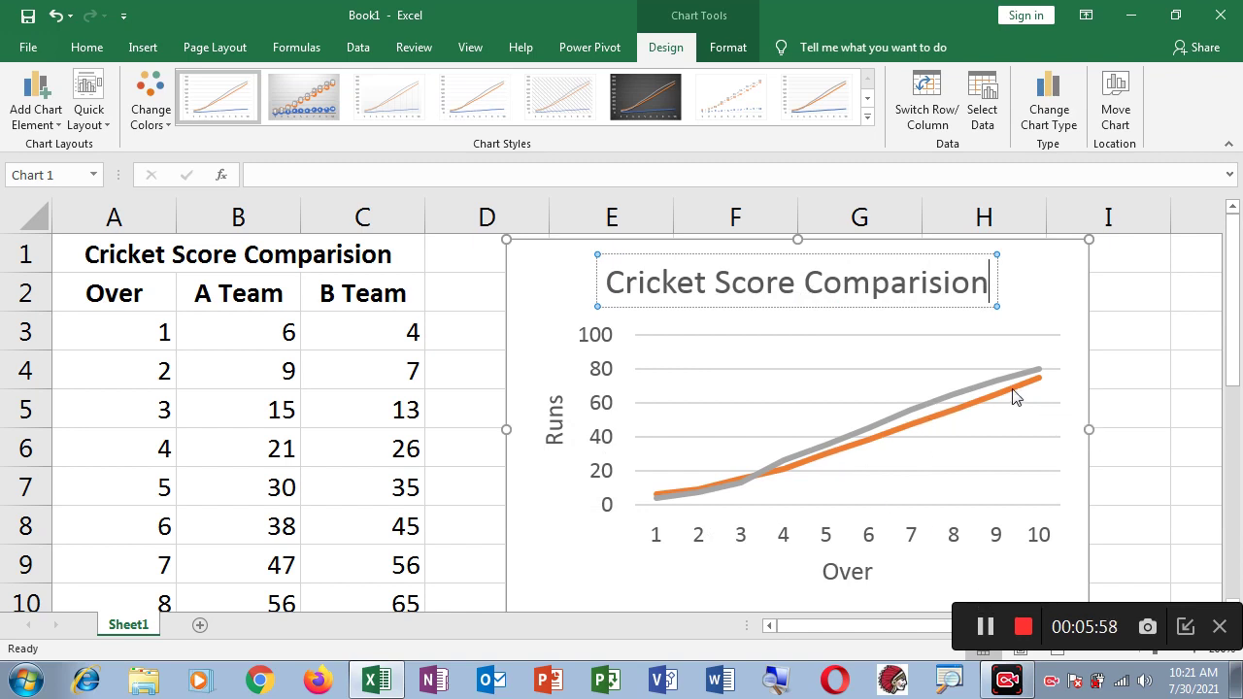
mouse_move(1014, 395)
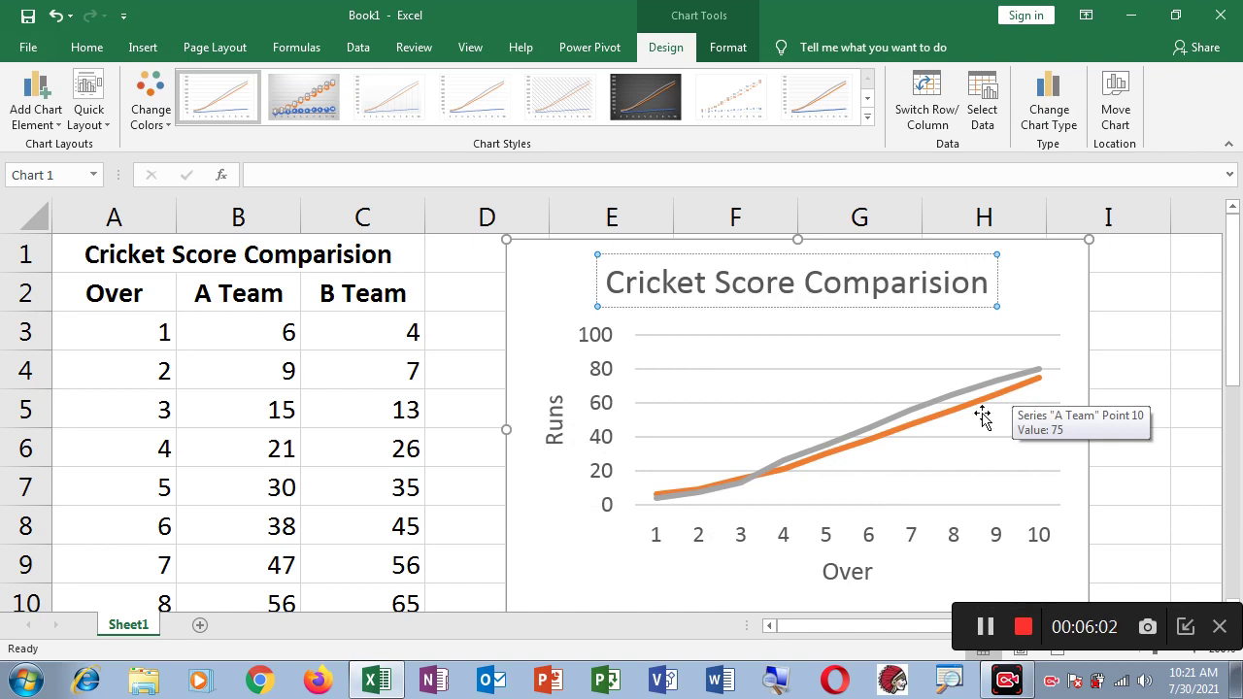
- Add a legend identifying the A Team and B Team lines
click(921, 419)
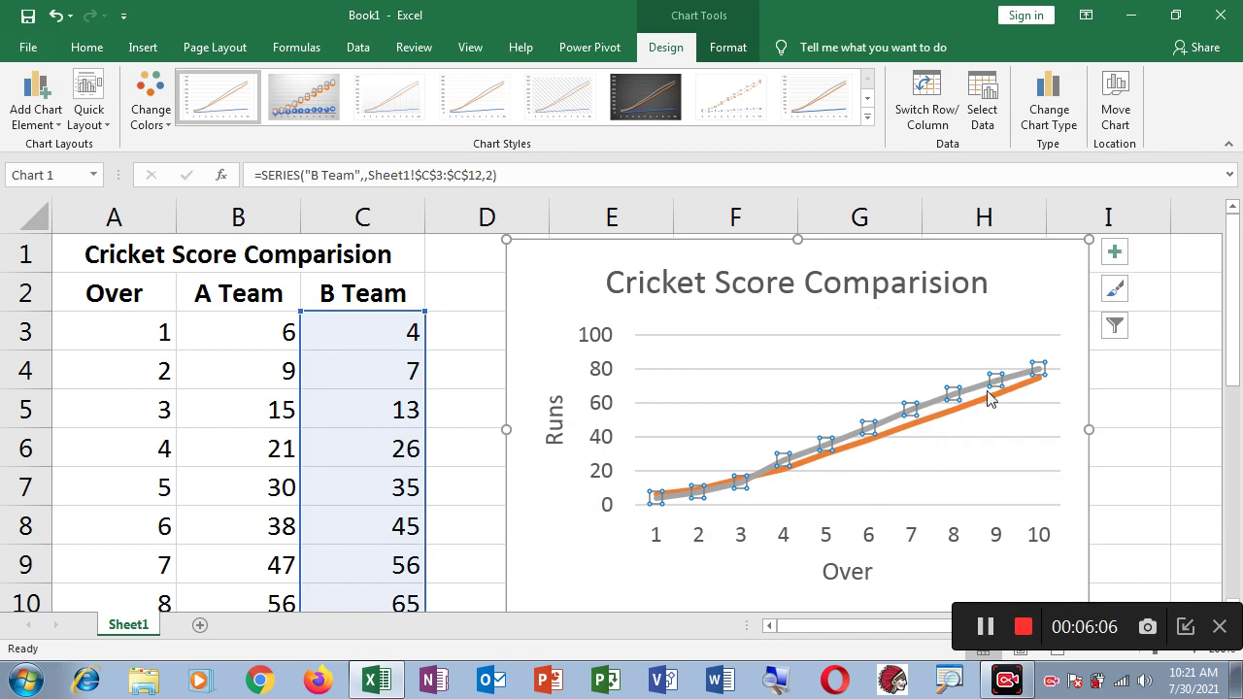
click(1155, 415)
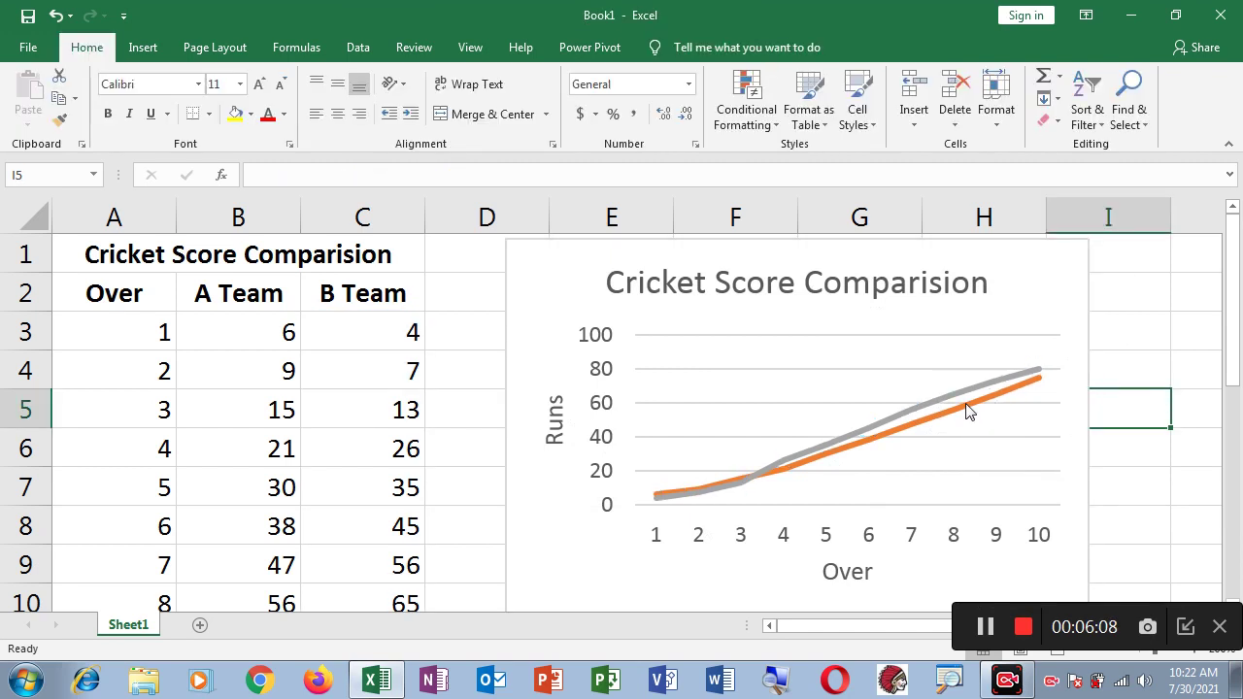
click(966, 404)
click(966, 398)
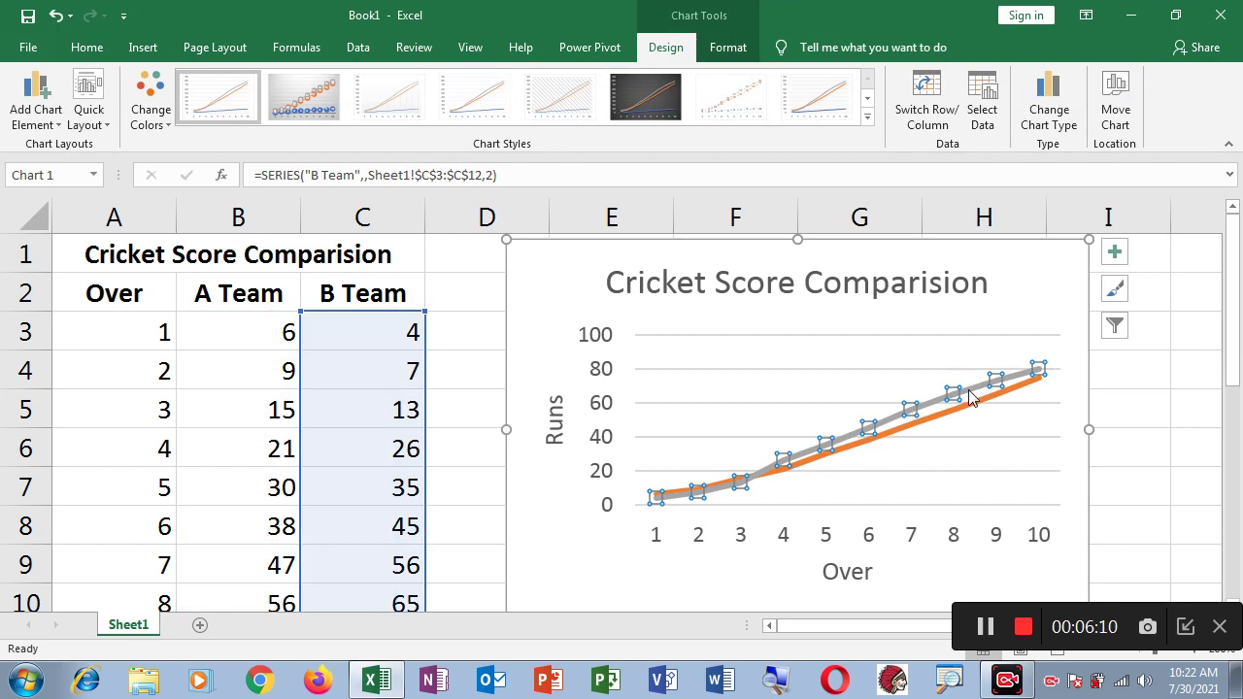
click(1114, 253)
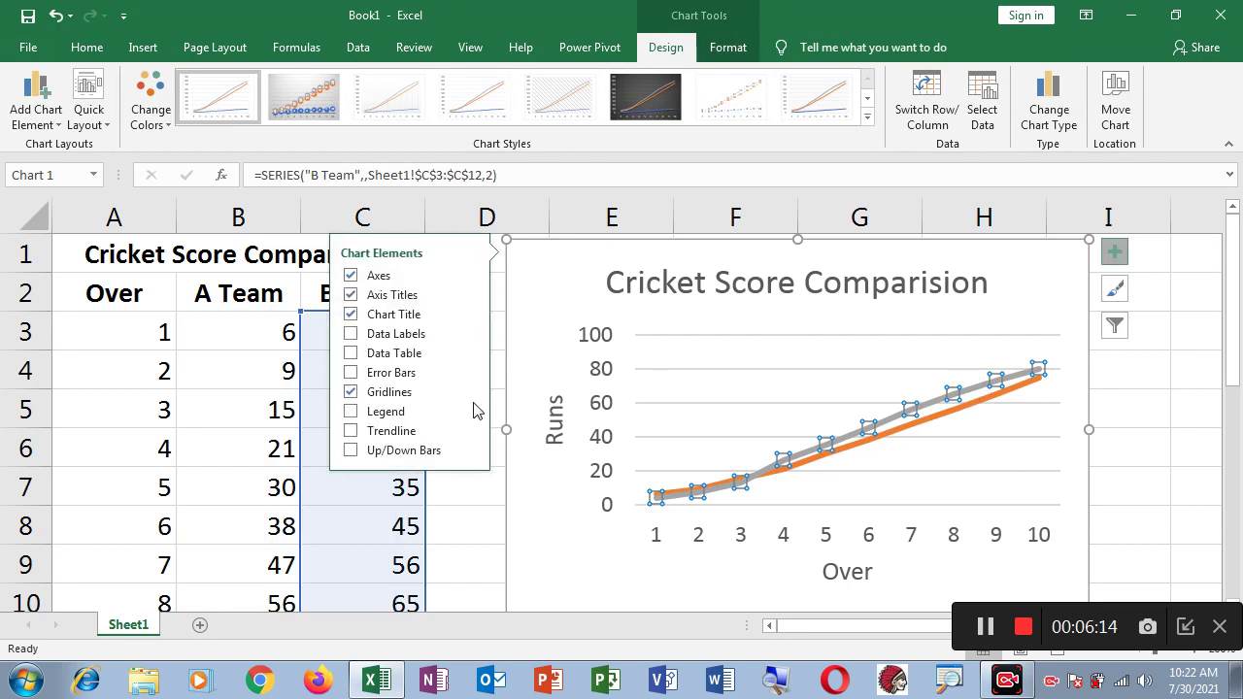
click(350, 411)
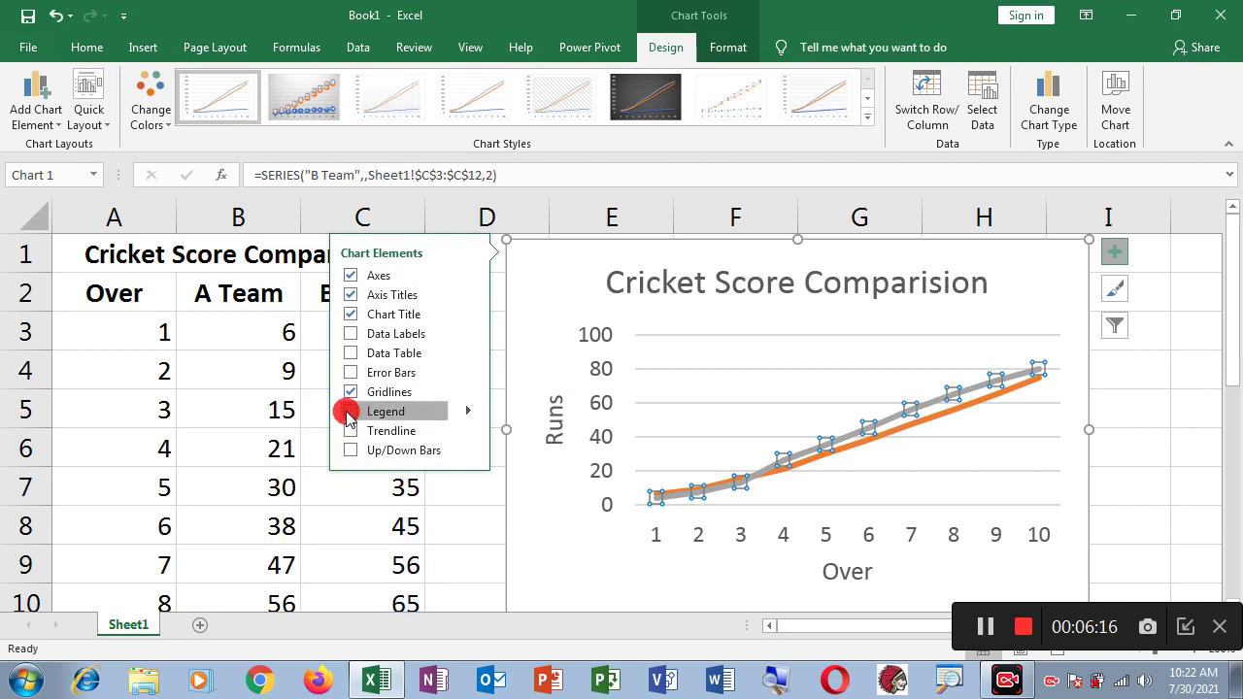
click(1189, 476)
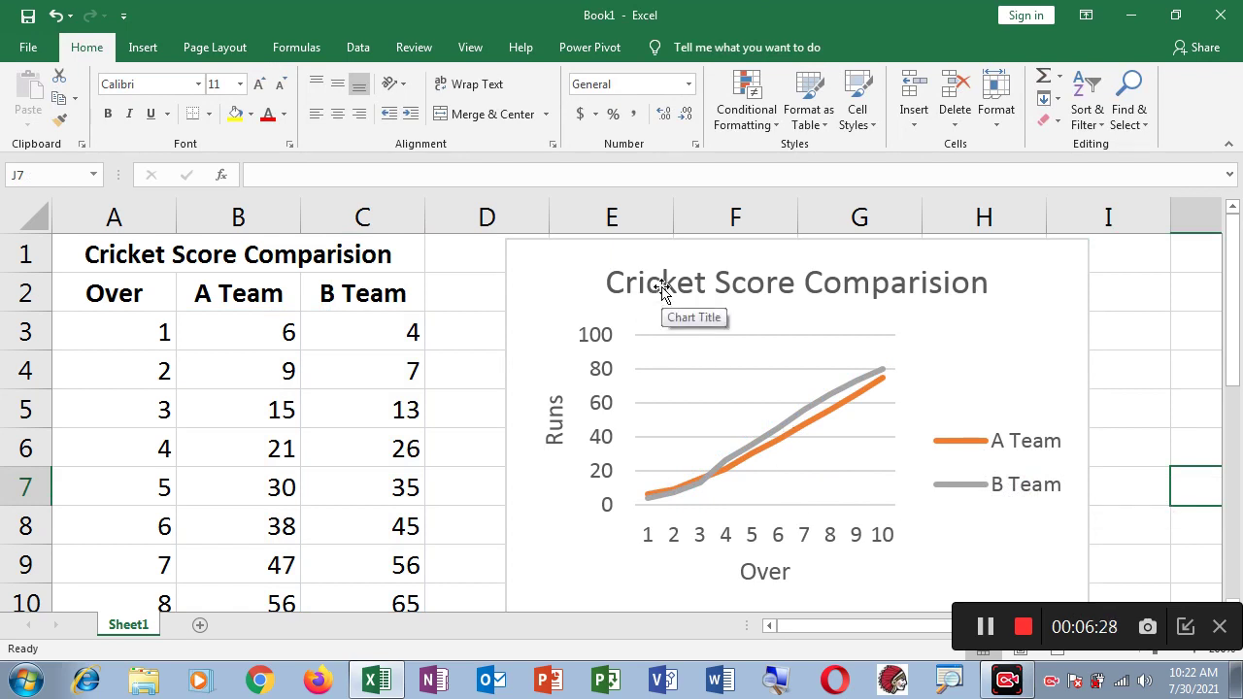
- Check the chart title and the Runs and Over axis titles
click(718, 287)
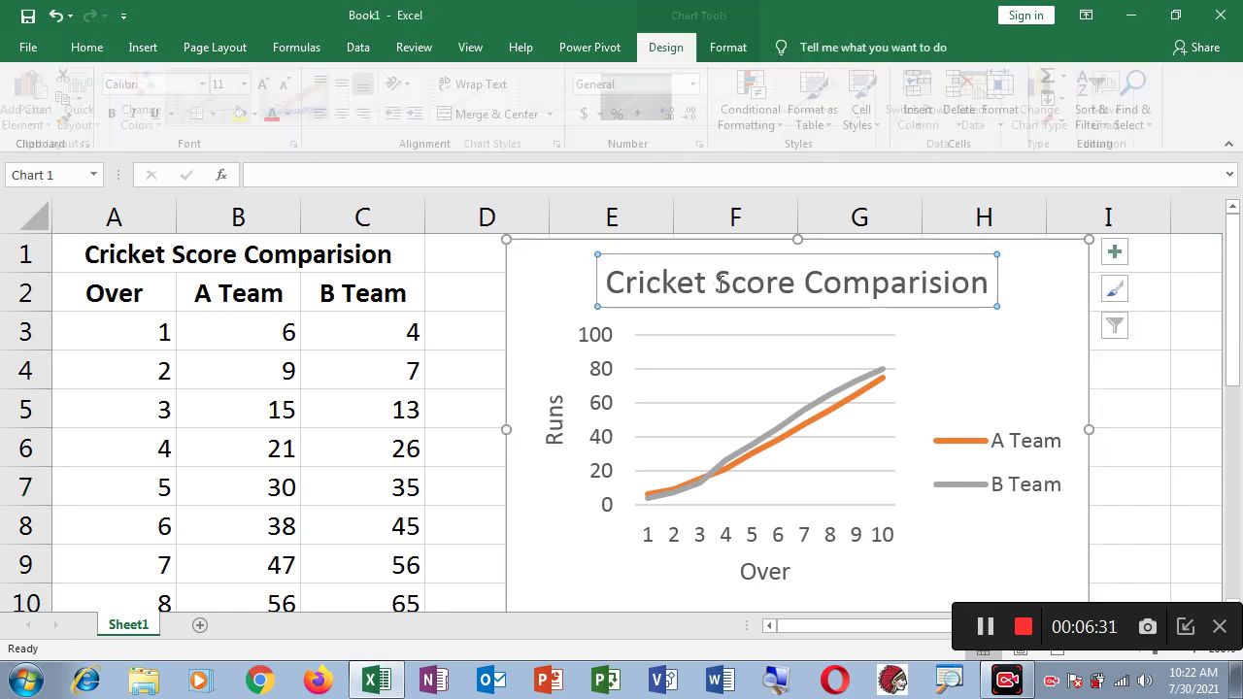
click(553, 425)
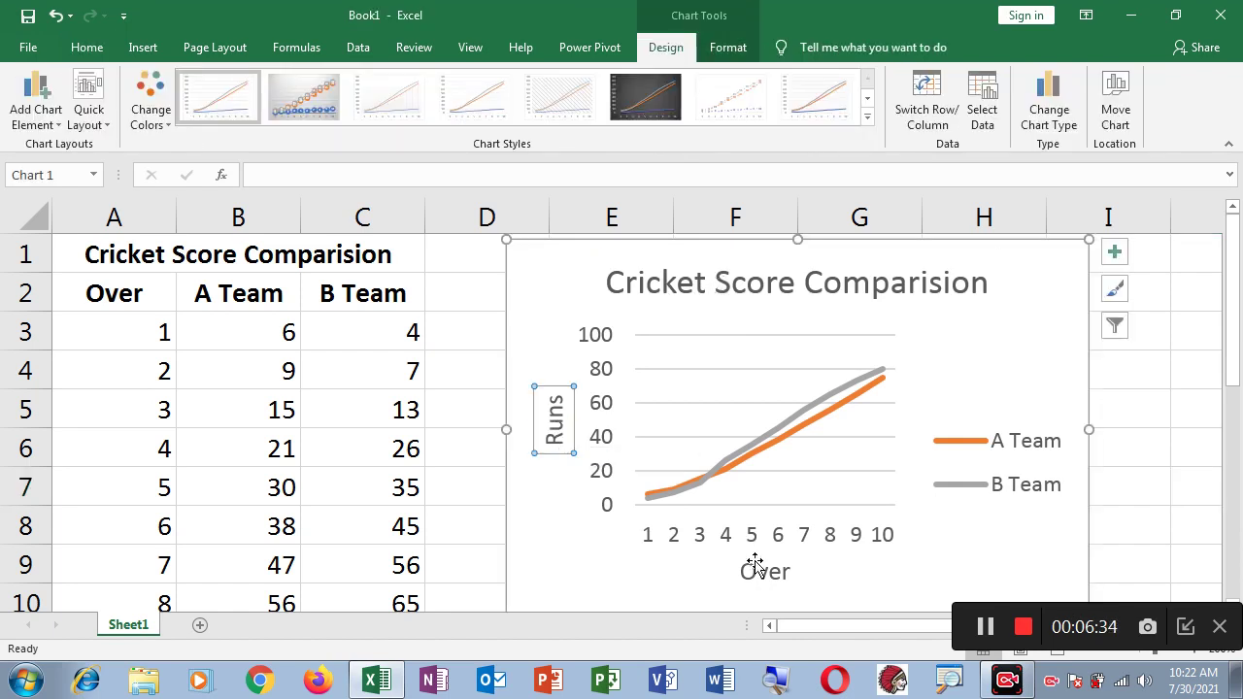
click(785, 574)
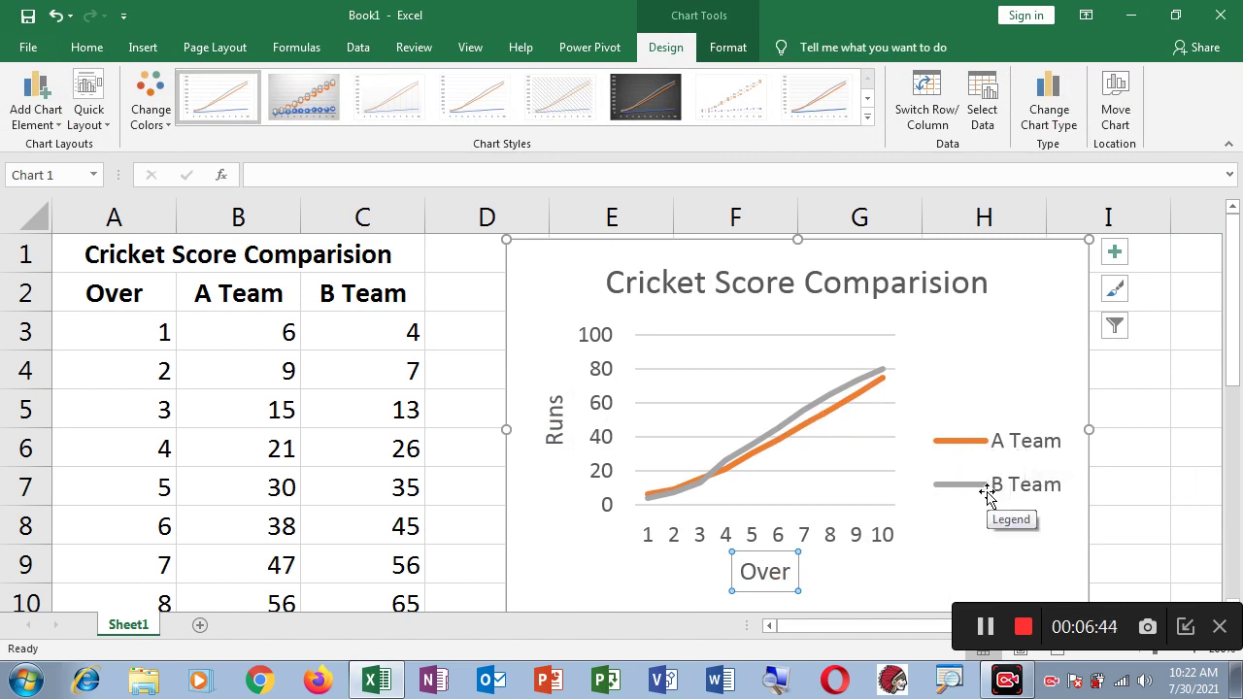
scroll(1168, 483, down, 1)
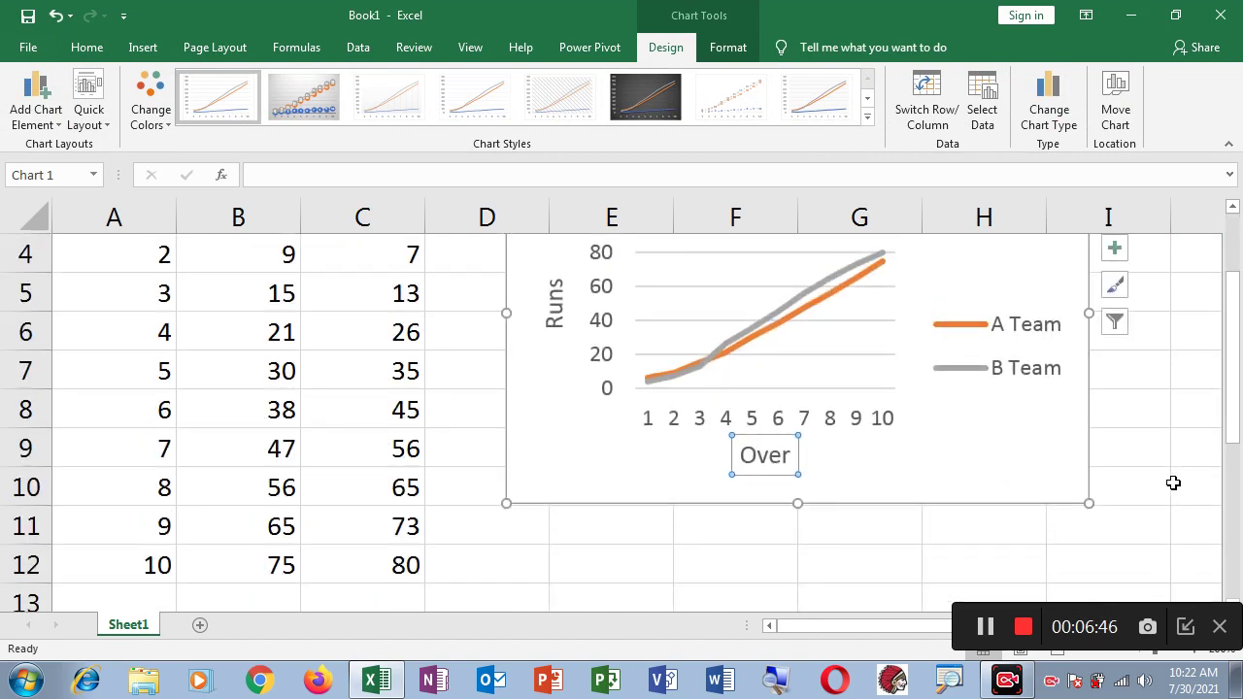
scroll(1173, 483, up, 1)
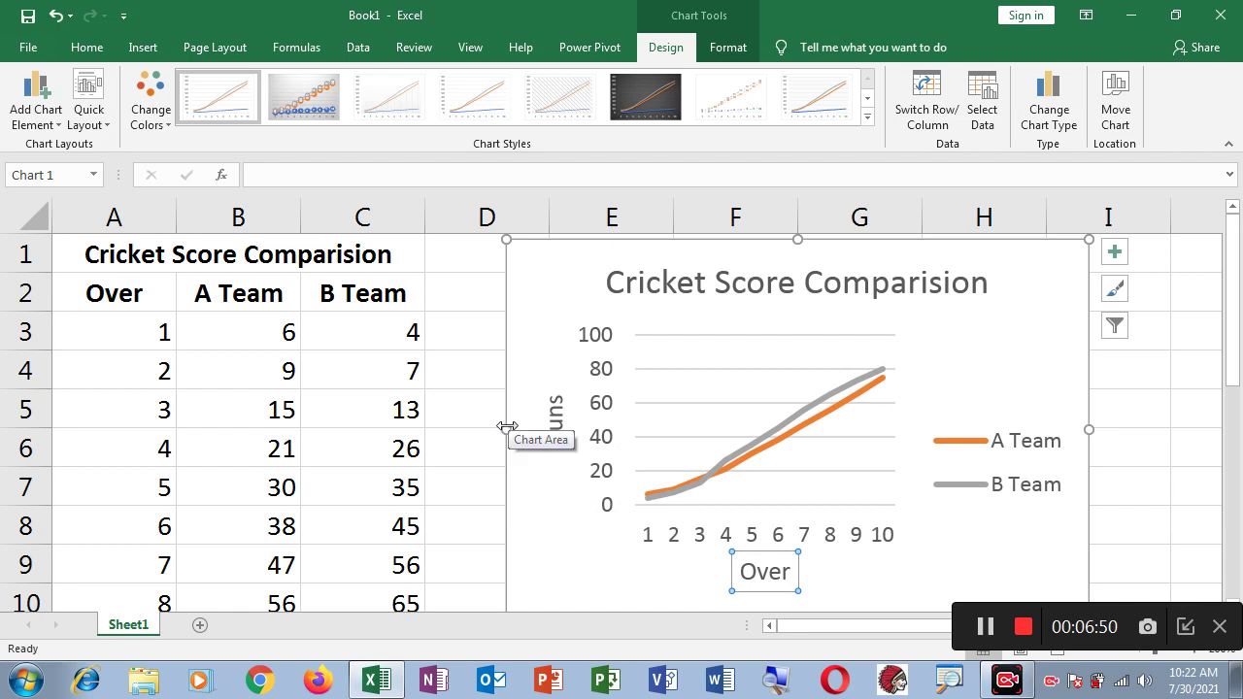
- Widen the chart left to column B and slightly further right
click(509, 425)
drag(505, 429, 265, 429)
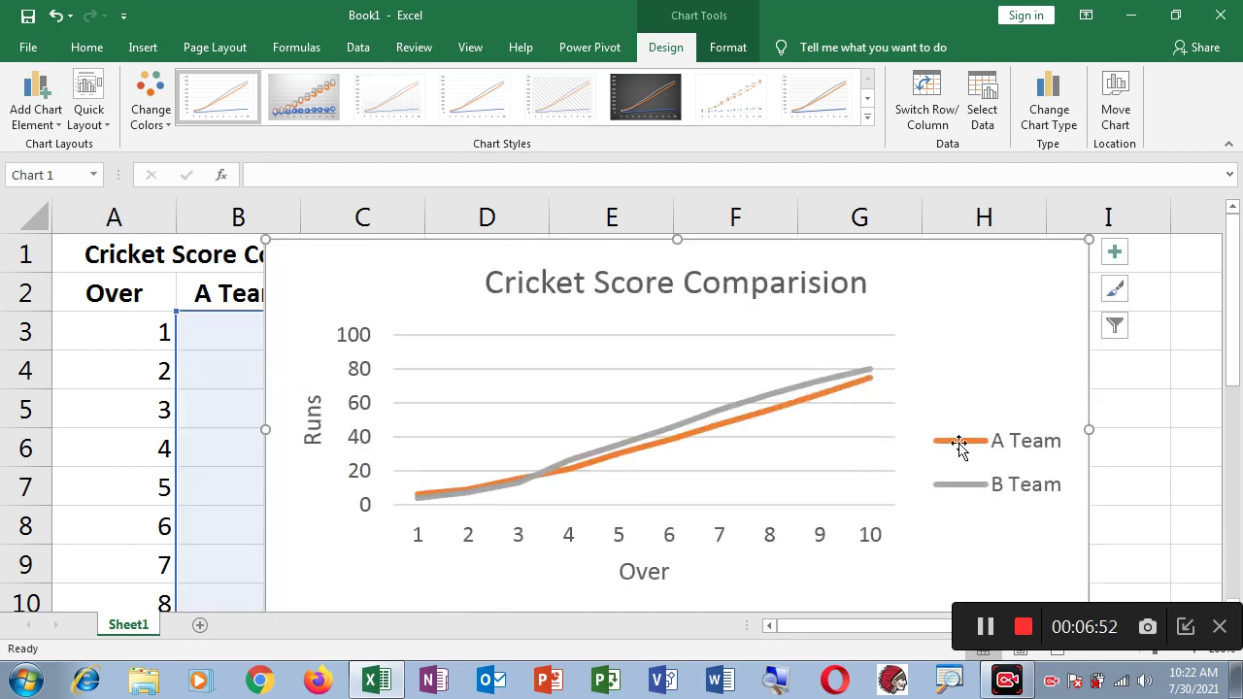
scroll(973, 444, down, 1)
scroll(966, 439, up, 1)
drag(1089, 429, 1121, 431)
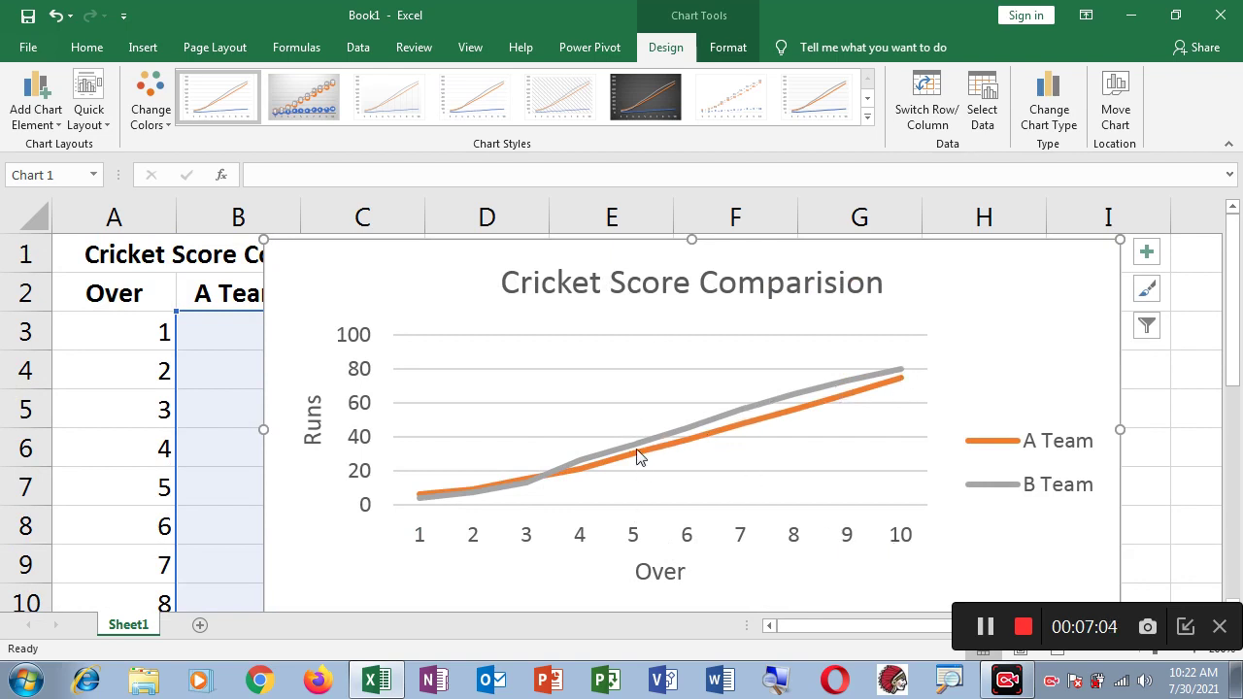
mouse_move(638, 457)
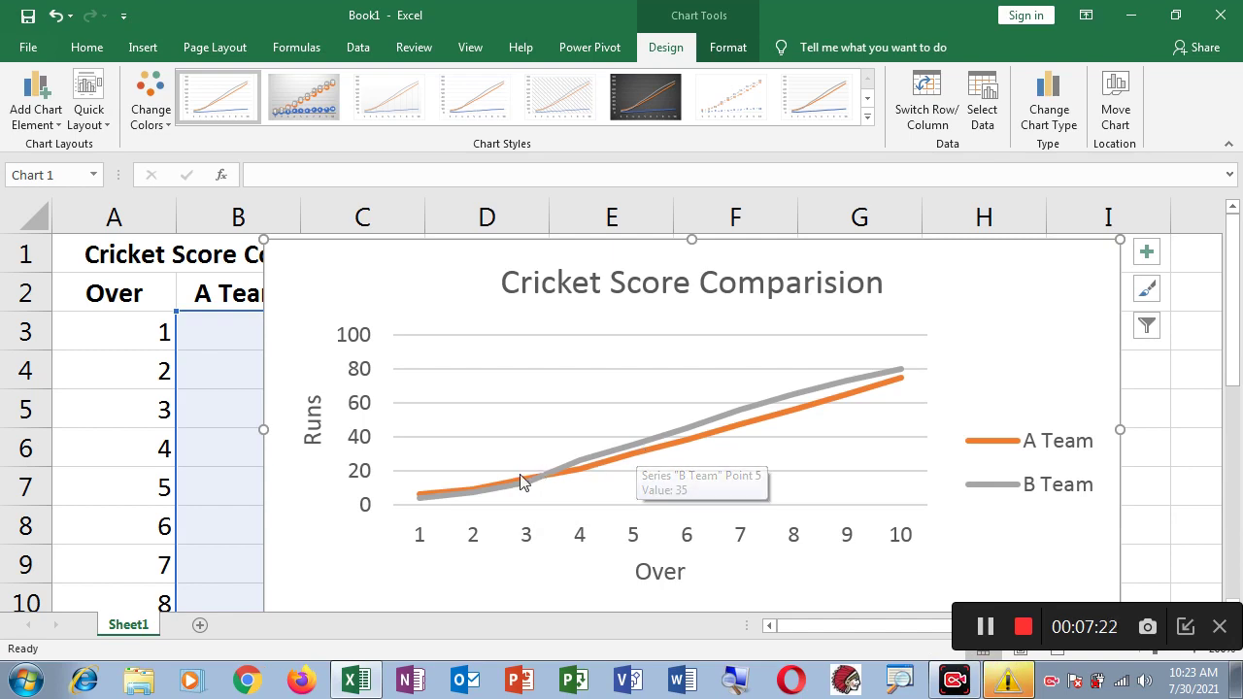
click(1146, 251)
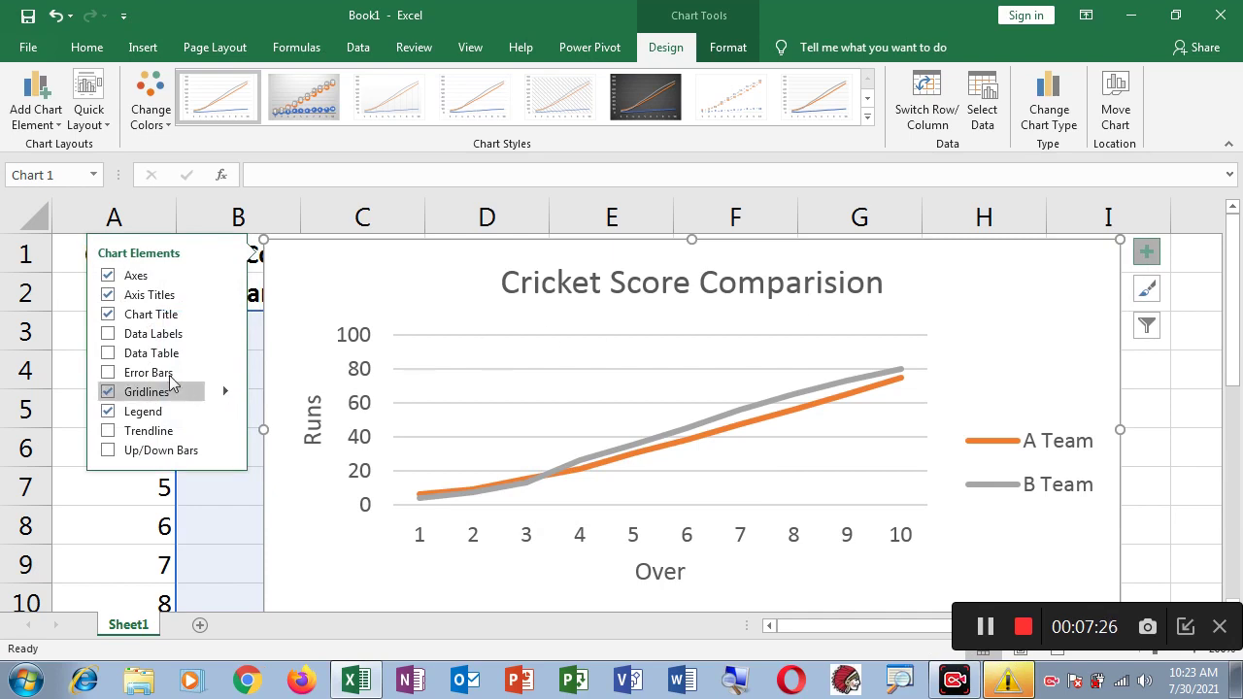
click(108, 334)
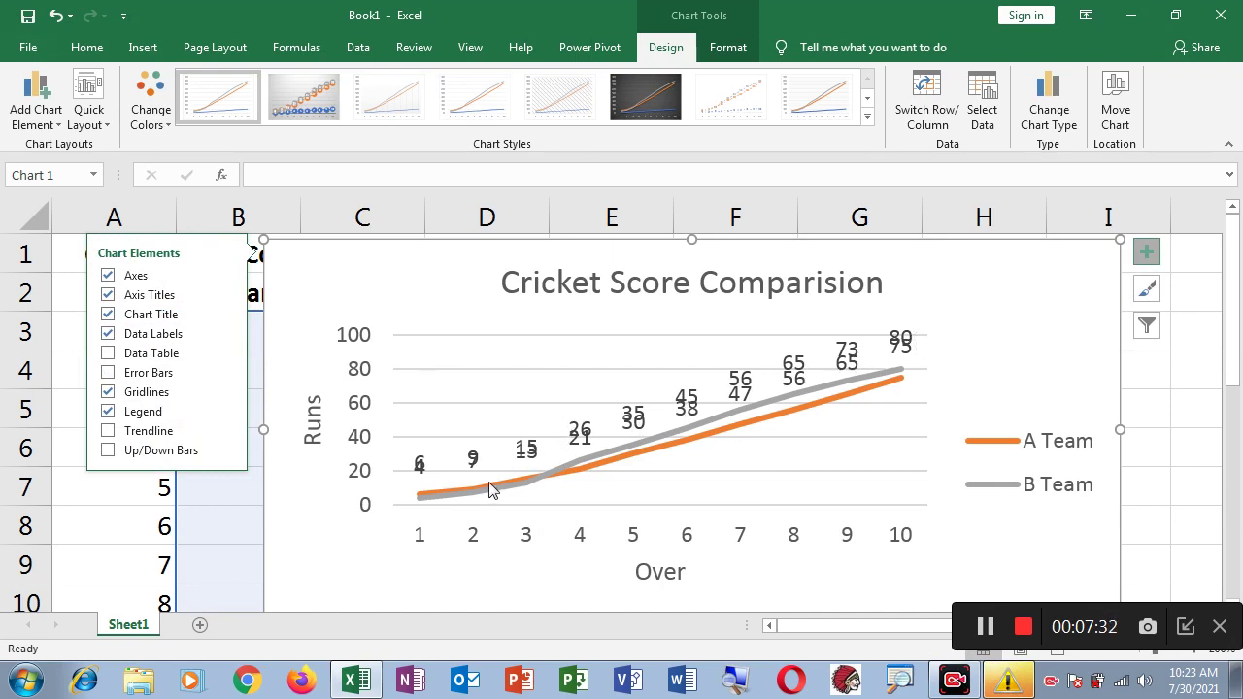
mouse_move(490, 490)
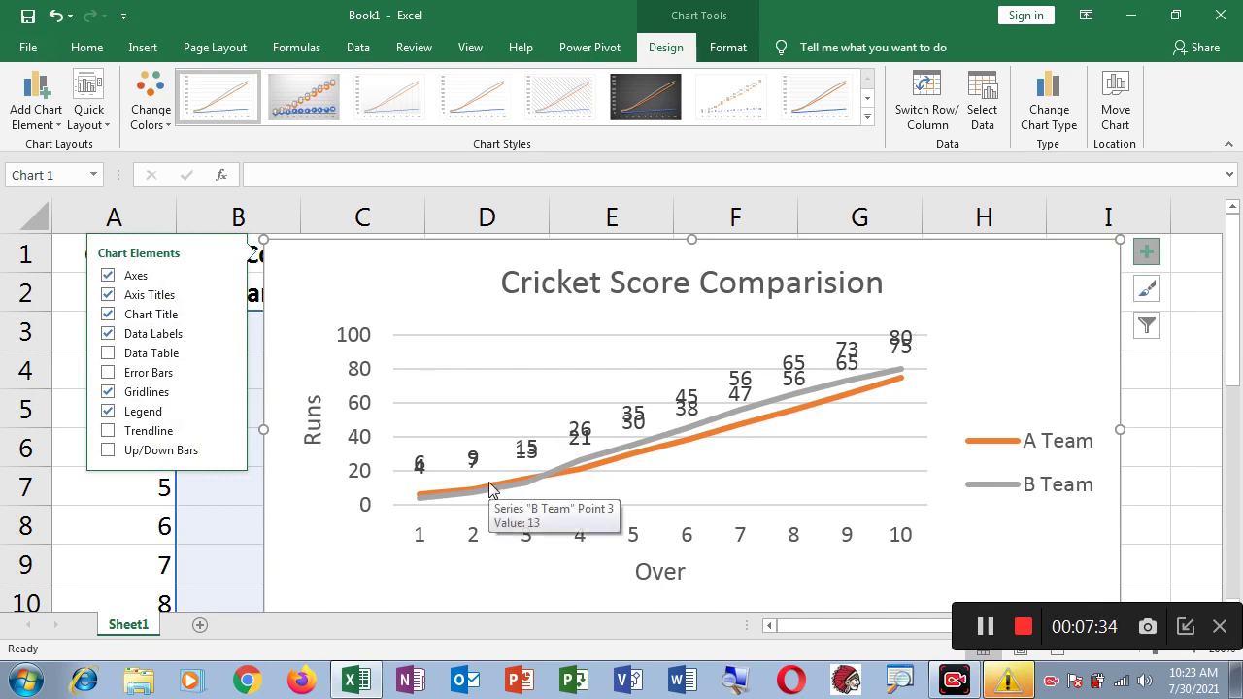
click(108, 334)
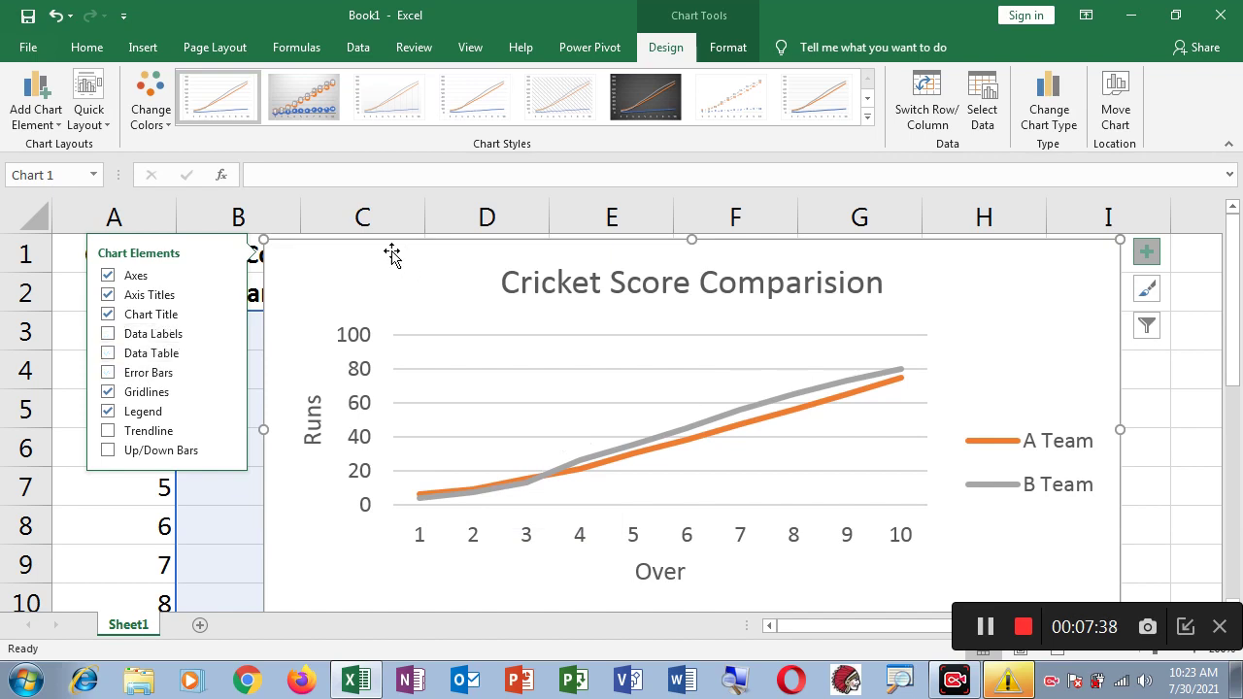
click(1176, 380)
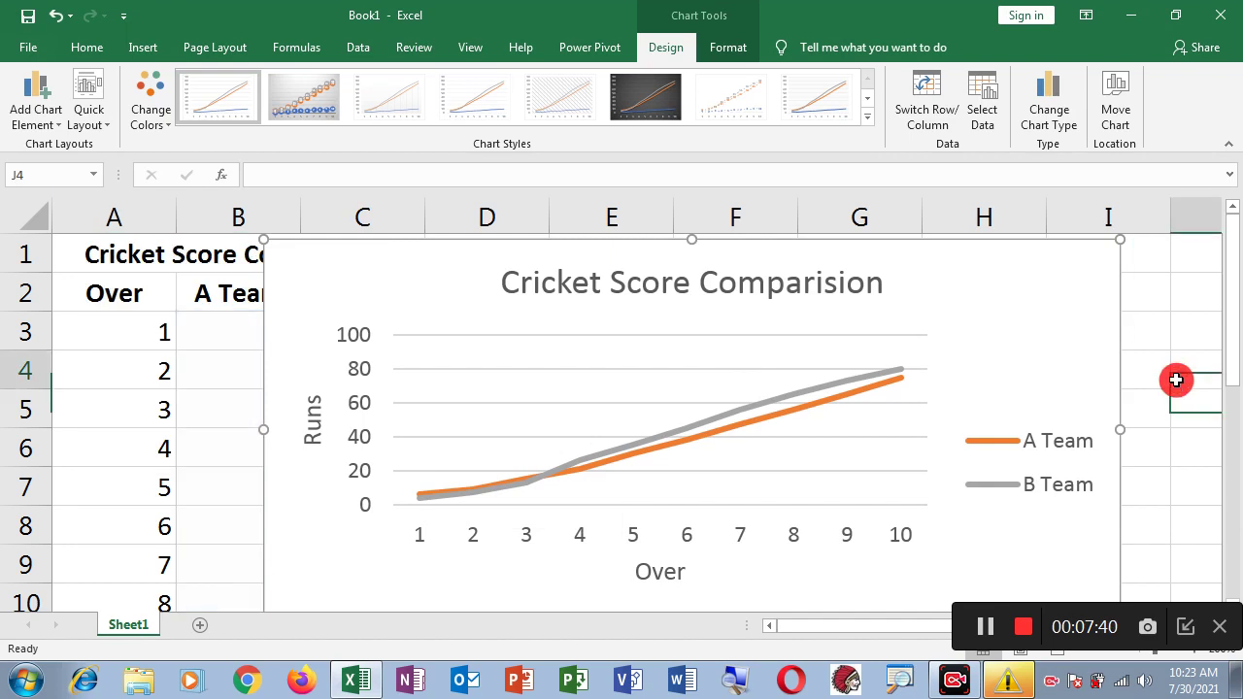